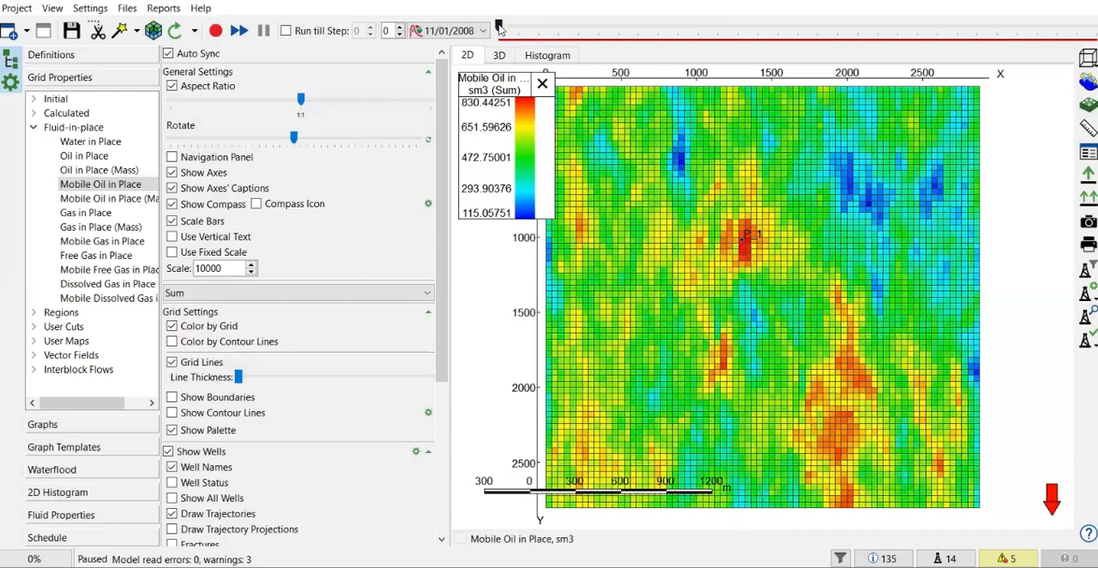
- Advance the Mobile Oil in Place map to time step 16 and then 30 to examine oil around well P_1 and the neighbouring injector
{"action": "left_click_drag", "start_coordinate": [507, 31], "coordinate": [657, 50]}
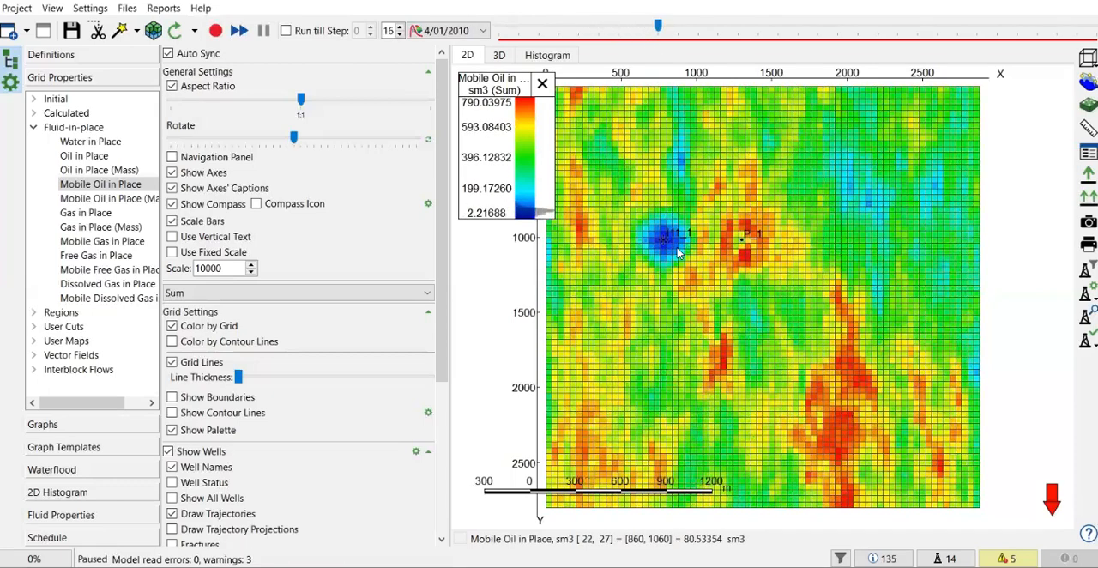
{"action": "scroll", "coordinate": [678, 251], "scroll_direction": "up", "scroll_amount": 1}
{"action": "scroll", "coordinate": [677, 252], "scroll_direction": "up", "scroll_amount": 1}
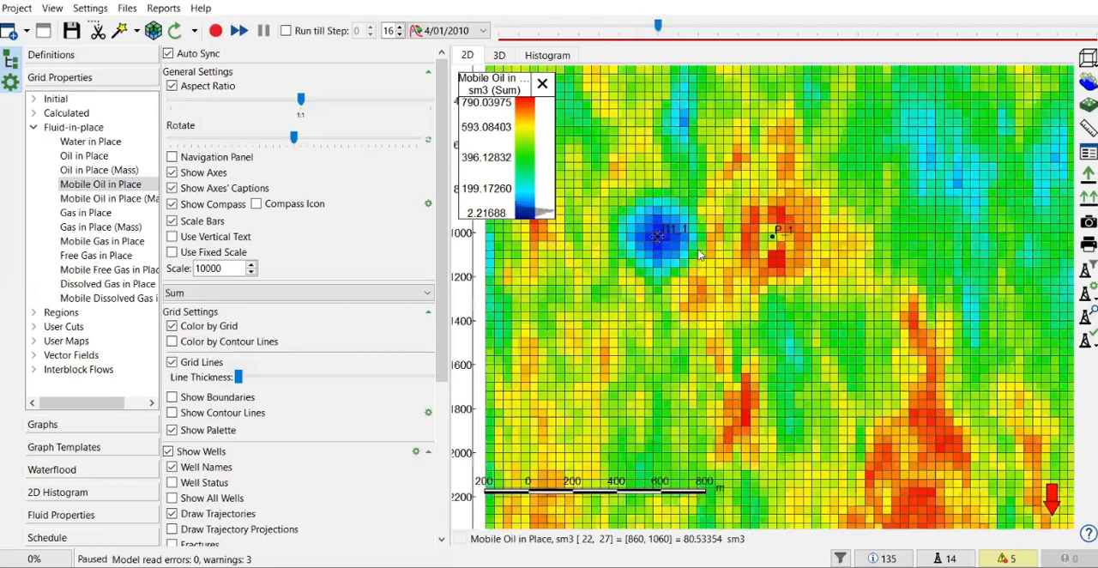
{"action": "scroll", "coordinate": [702, 258], "scroll_direction": "up", "scroll_amount": 1}
{"action": "left_click_drag", "start_coordinate": [659, 27], "coordinate": [798, 38]}
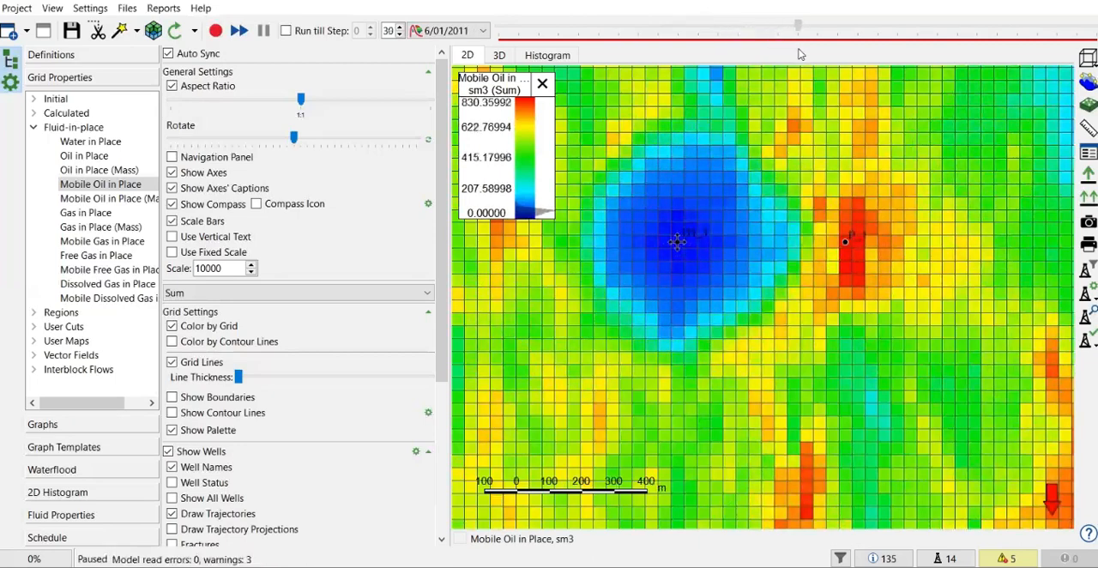
{"action": "left_click_drag", "start_coordinate": [845, 244], "coordinate": [814, 289]}
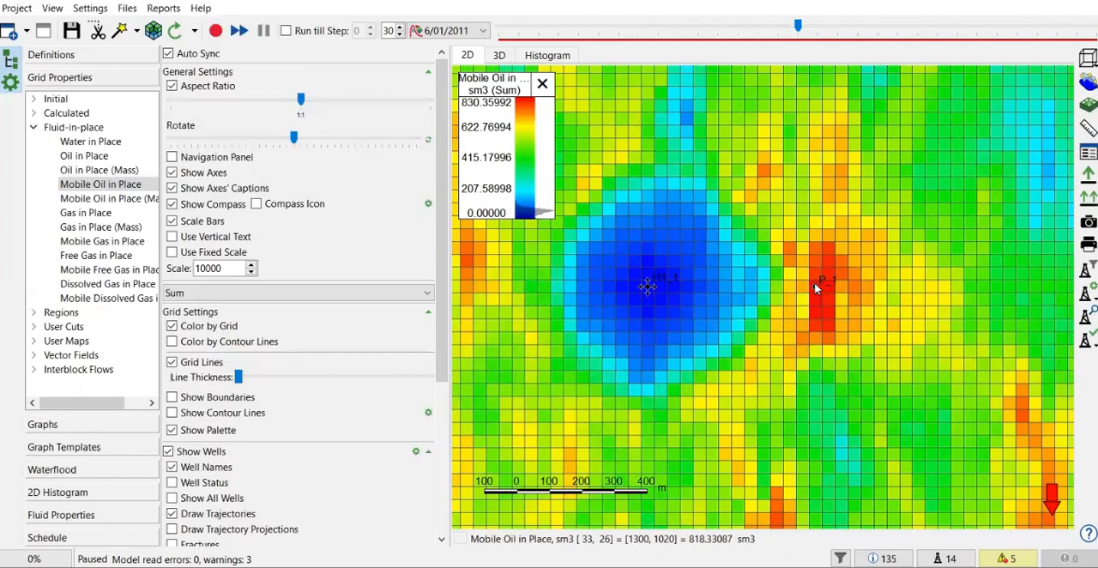
- Open well P_1 for editing, review its economic limits including the maximum water cut, and close without saving
{"action": "right_click", "coordinate": [815, 291]}
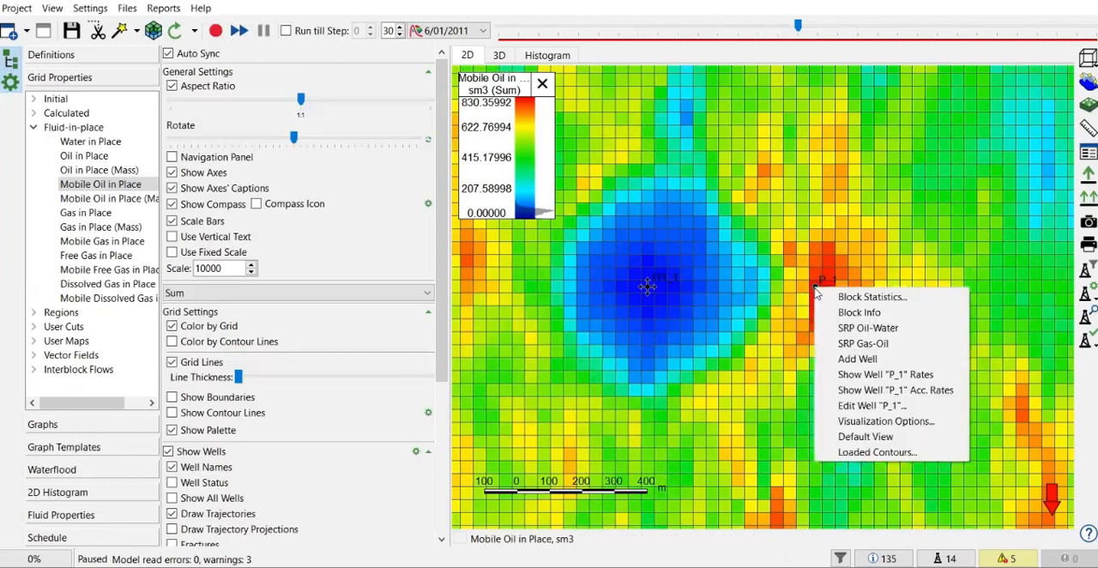
{"action": "left_click", "coordinate": [867, 407]}
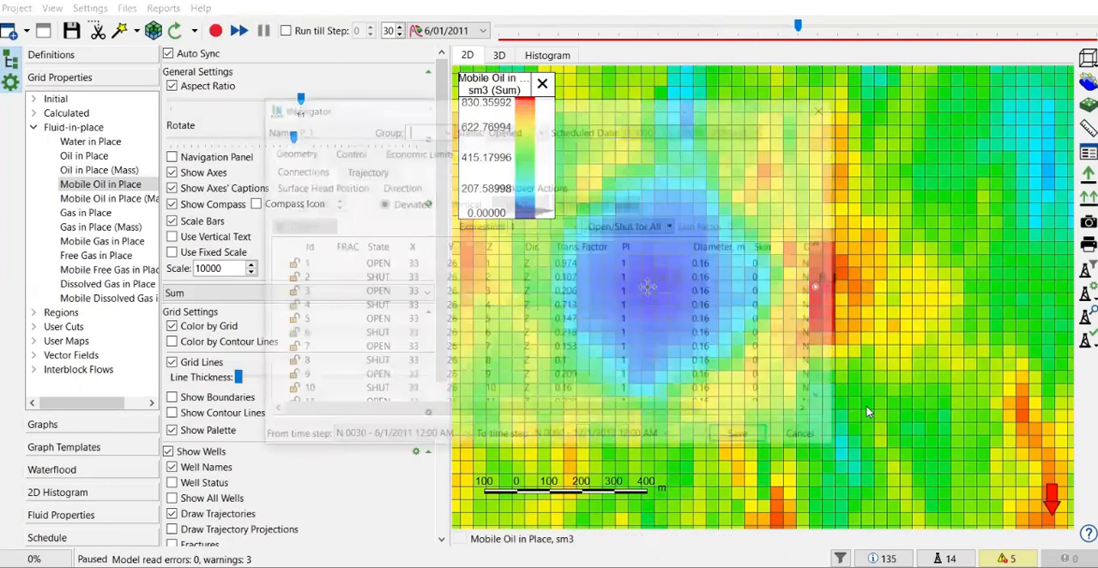
{"action": "left_click", "coordinate": [419, 152]}
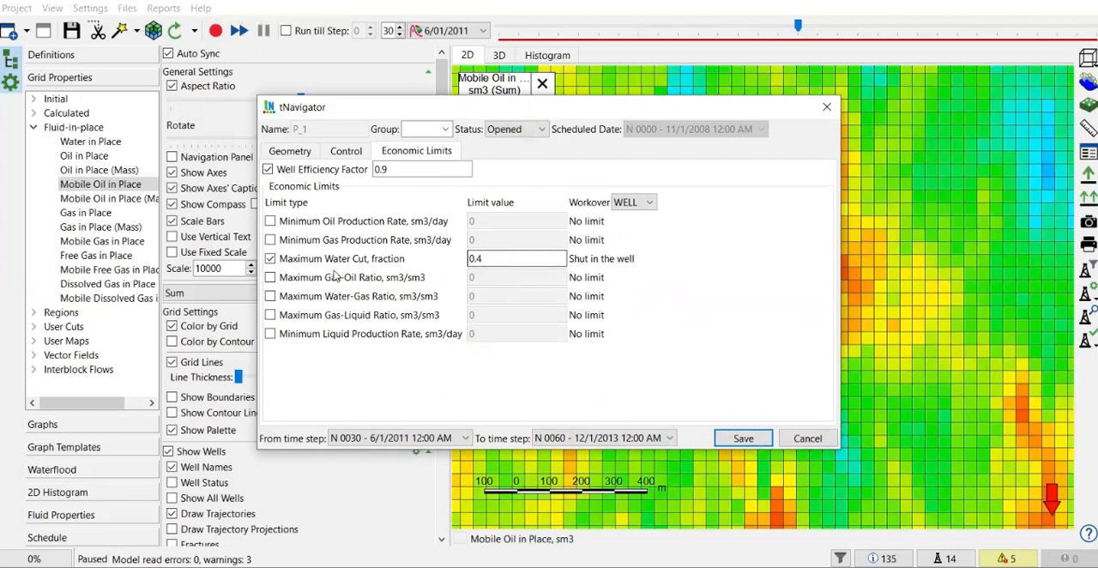
{"action": "left_click", "coordinate": [470, 261]}
{"action": "left_click", "coordinate": [827, 109]}
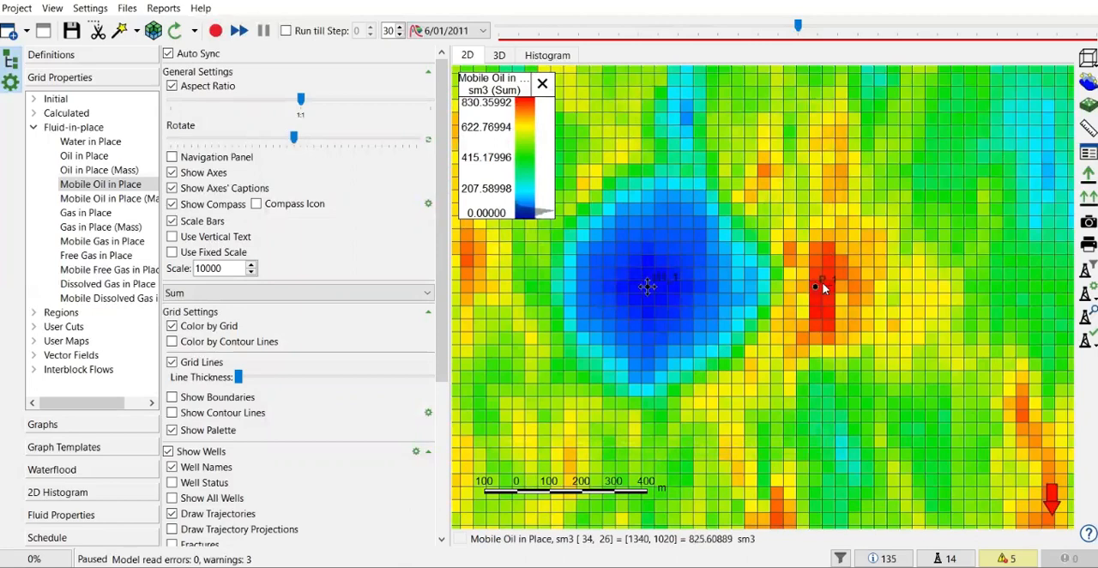
- Scrub the map forward to 11/01/2013 and back through the time steps to compare sweep near P_1, ending at step 0
{"action": "scroll", "coordinate": [820, 287], "scroll_direction": "up", "scroll_amount": 1}
{"action": "left_click_drag", "start_coordinate": [798, 26], "coordinate": [1087, 26]}
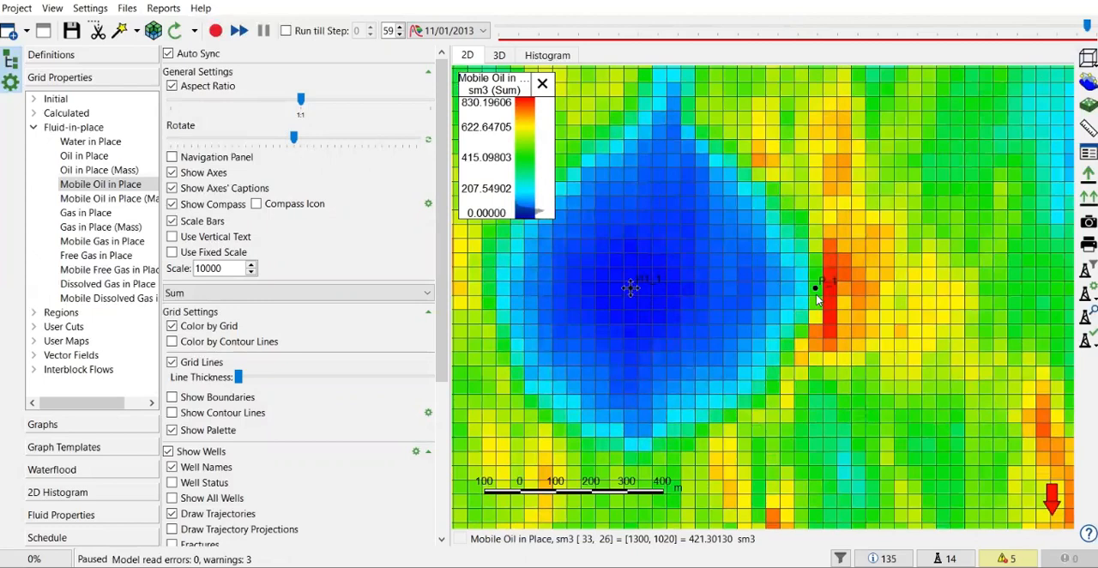
{"action": "left_click_drag", "start_coordinate": [1087, 26], "coordinate": [530, 45]}
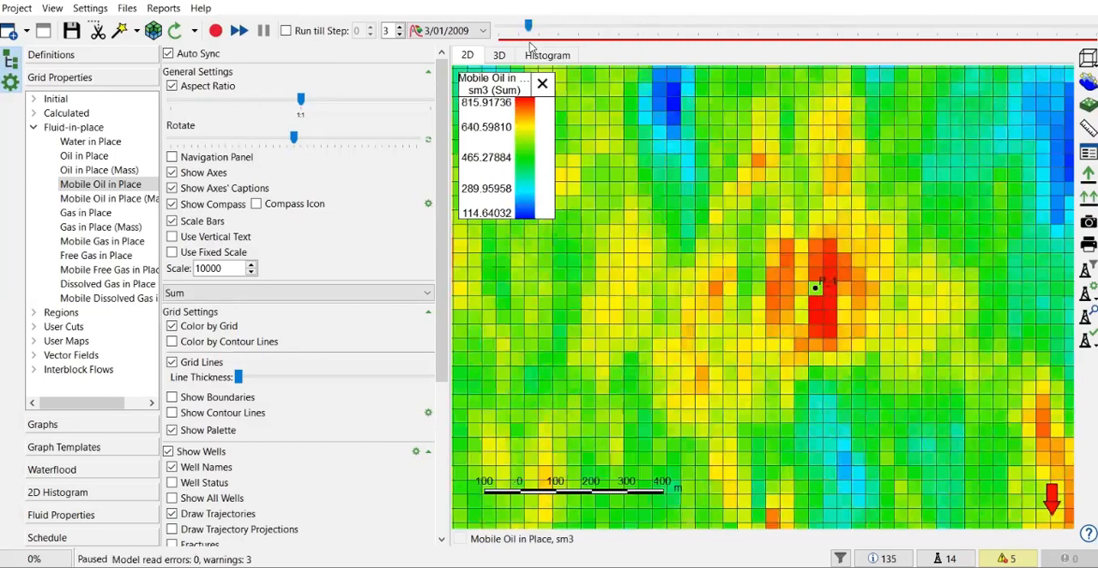
{"action": "left_click_drag", "start_coordinate": [527, 28], "coordinate": [1066, 28]}
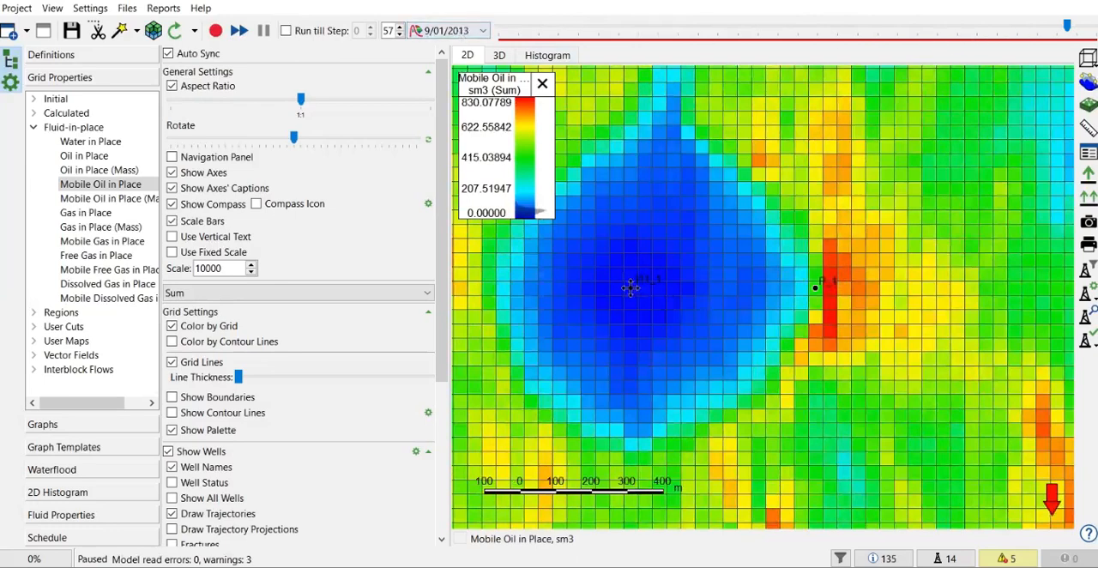
{"action": "left_click_drag", "start_coordinate": [1067, 27], "coordinate": [492, 57]}
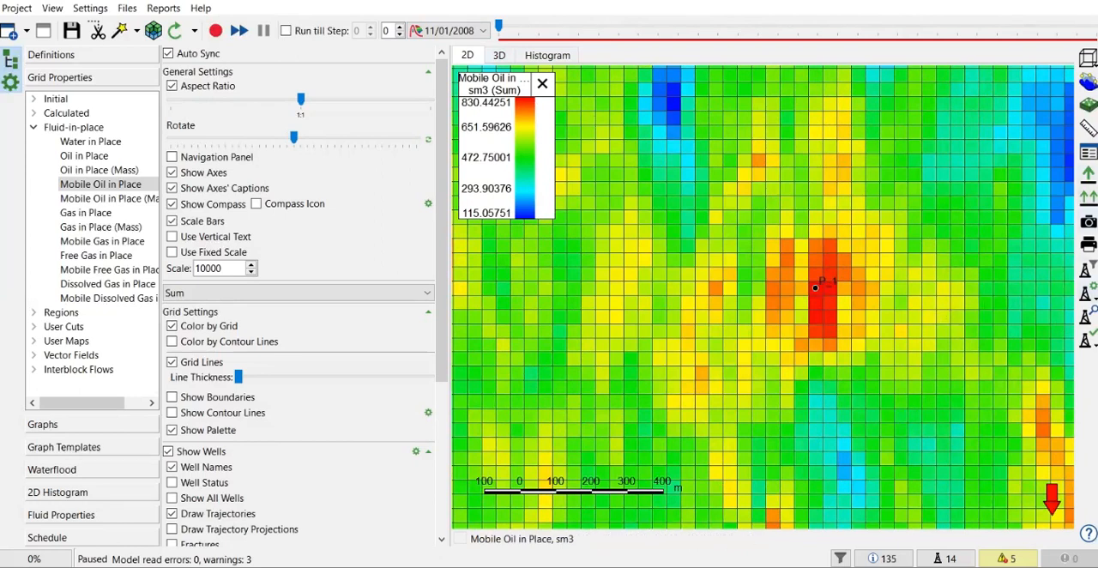
- Configure the well creation settings to use Single Well (Detailed Dialog) for new wells
{"action": "right_click", "coordinate": [1088, 293]}
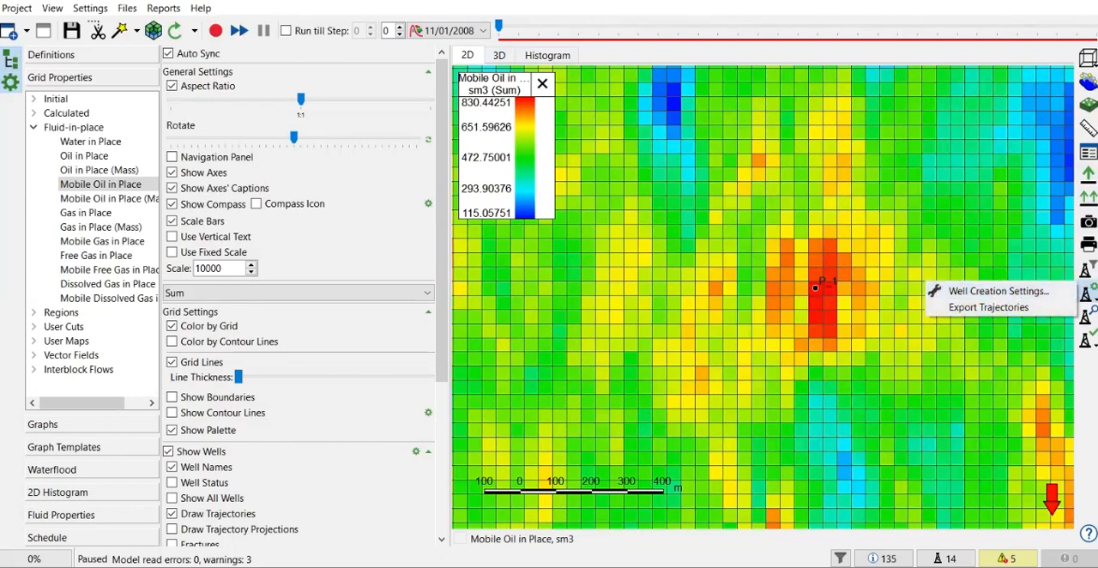
{"action": "left_click", "coordinate": [1036, 292]}
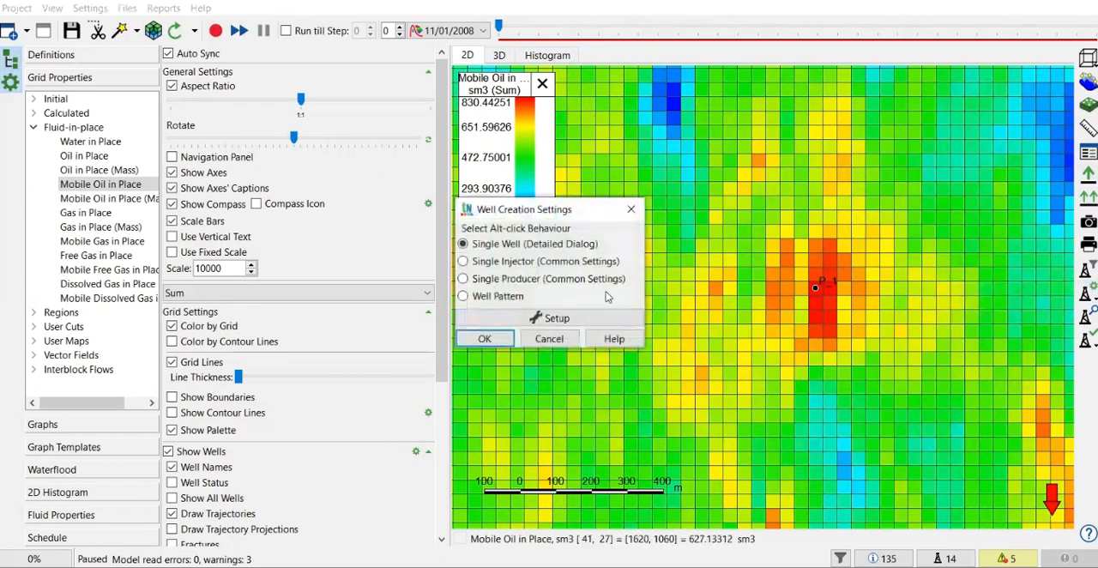
{"action": "left_click_drag", "start_coordinate": [515, 210], "coordinate": [296, 181]}
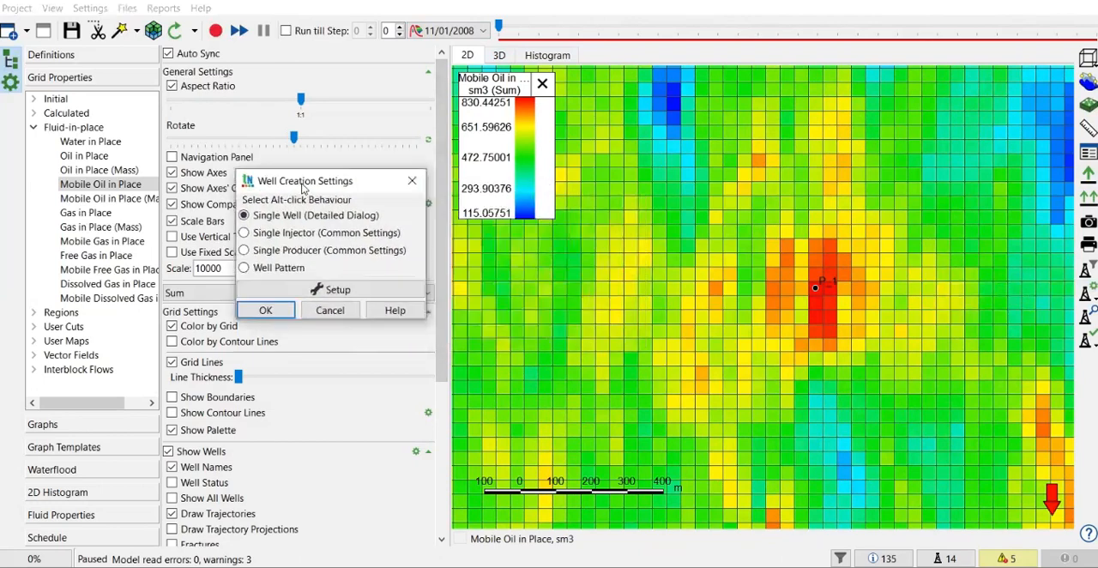
{"action": "left_click", "coordinate": [269, 235]}
{"action": "left_click", "coordinate": [270, 216]}
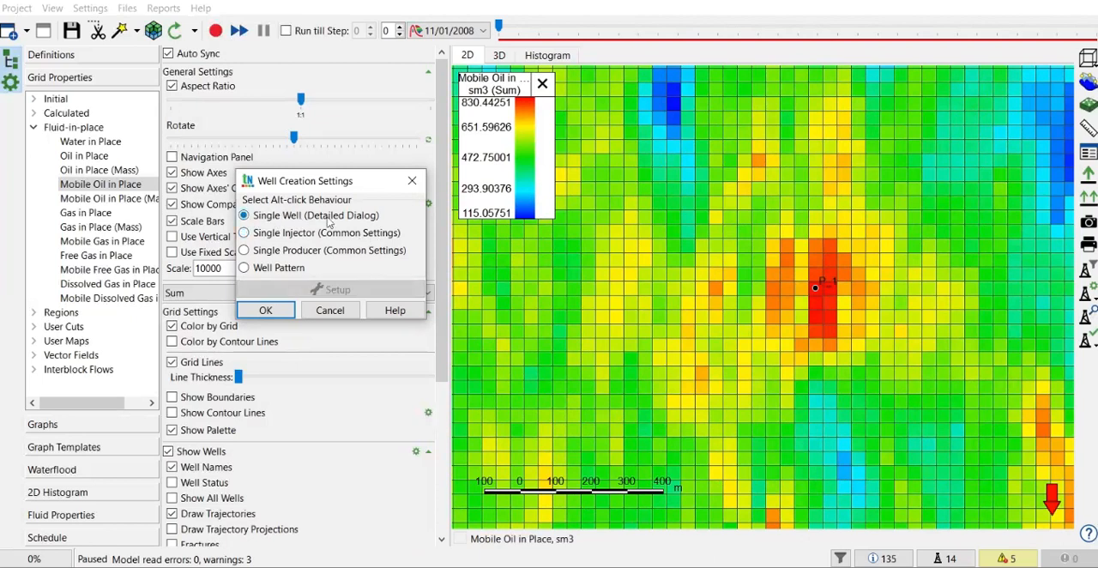
{"action": "left_click", "coordinate": [265, 310]}
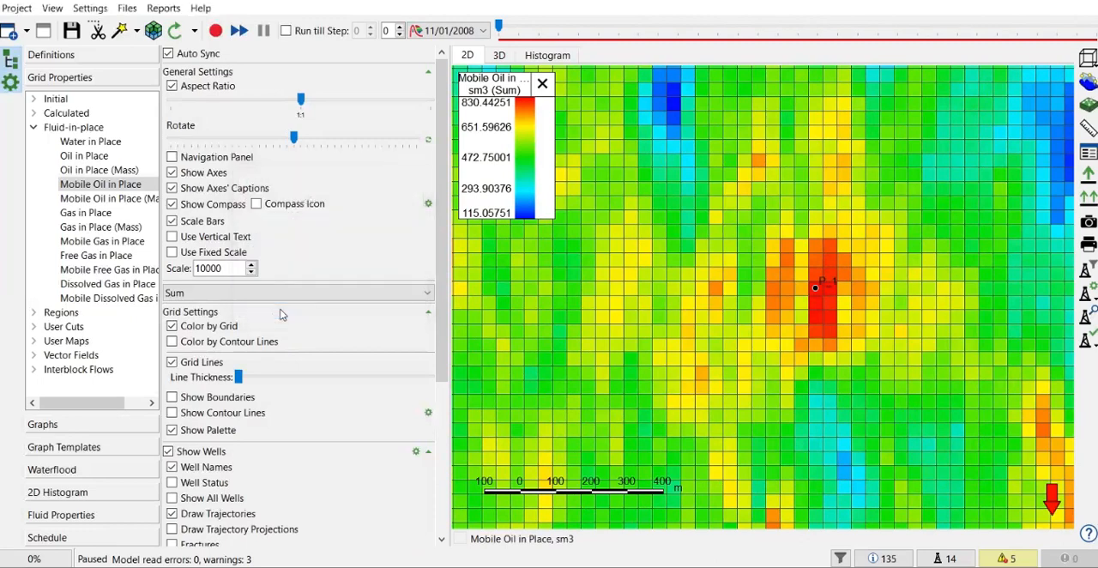
- Go to time step 15 (3/01/2010) and start adding a well at cell X 38, Y 22, northeast of P_1
{"action": "left_click_drag", "start_coordinate": [498, 30], "coordinate": [630, 26]}
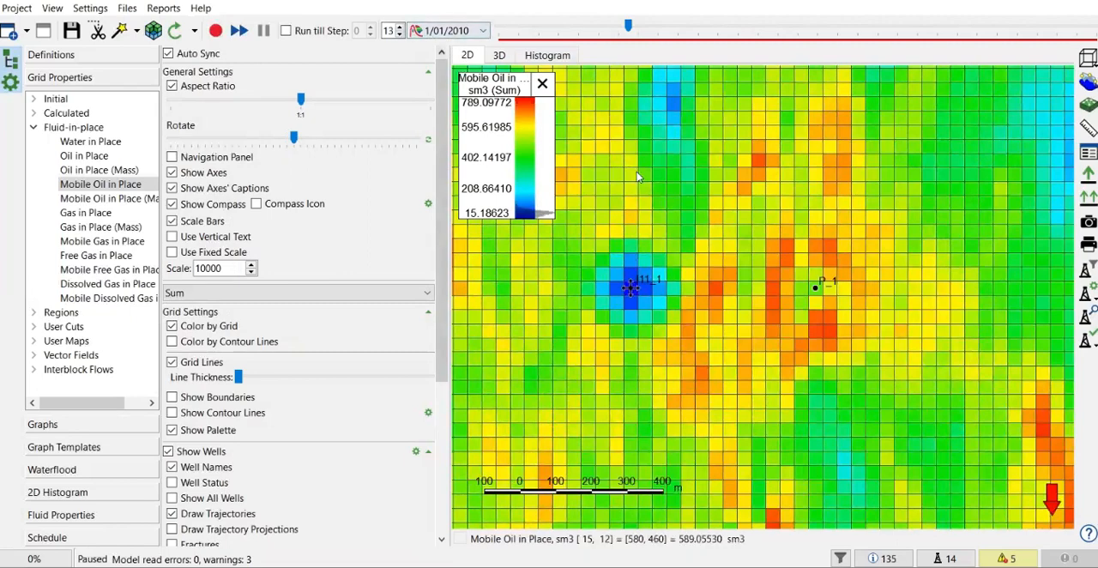
{"action": "left_click", "coordinate": [399, 27]}
{"action": "left_click", "coordinate": [398, 27]}
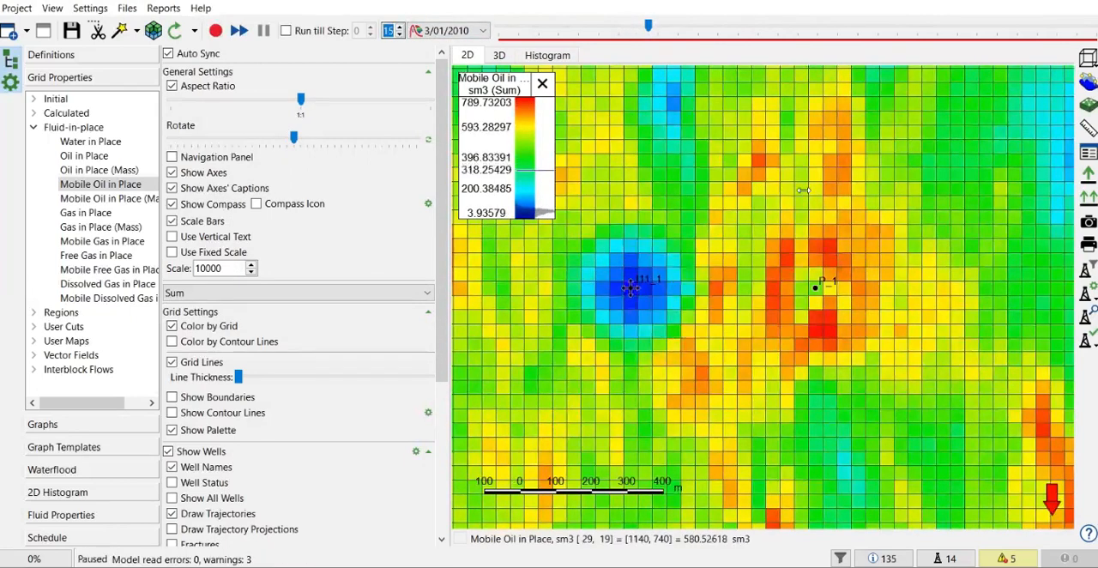
{"action": "scroll", "coordinate": [888, 192], "scroll_direction": "up", "scroll_amount": 2}
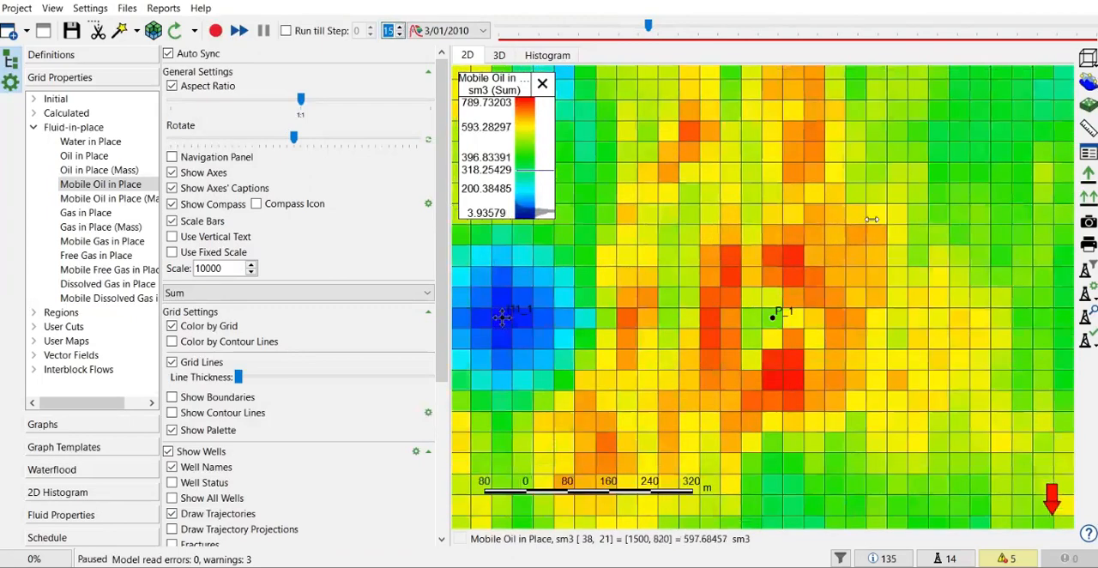
{"action": "left_click_drag", "start_coordinate": [876, 232], "coordinate": [939, 228]}
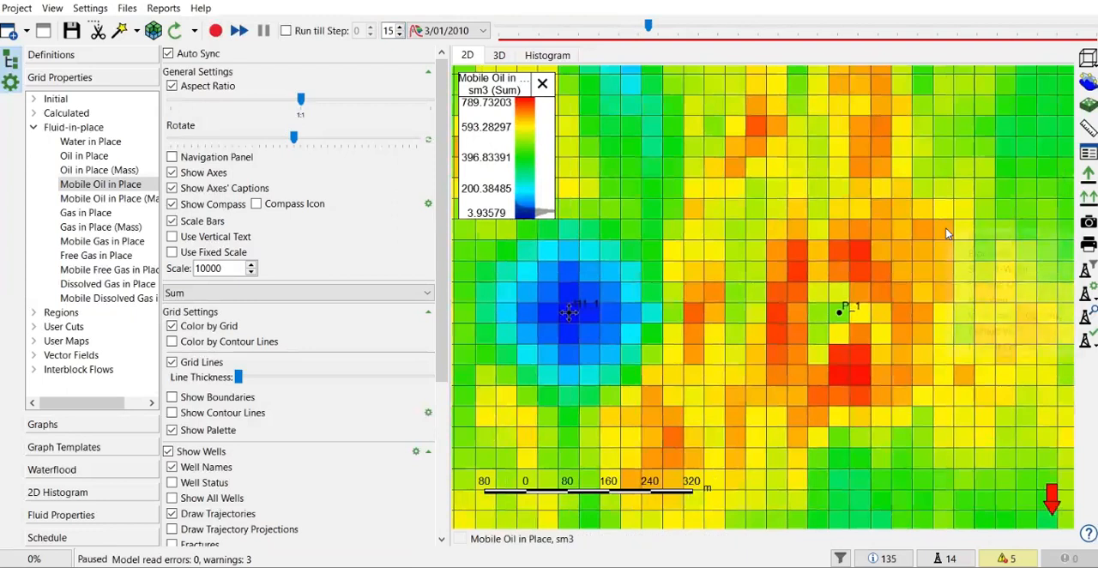
{"action": "right_click", "coordinate": [947, 231]}
{"action": "left_click", "coordinate": [983, 303]}
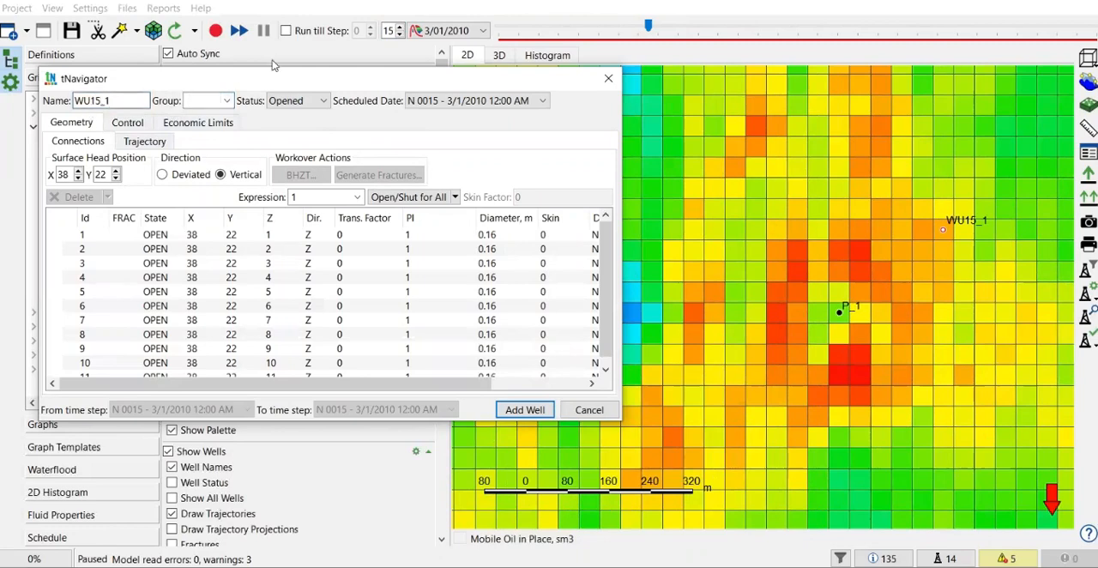
- Name the new well I_2 and enlarge its dialog to show all connections with their scheduled dates
{"action": "left_click_drag", "start_coordinate": [281, 87], "coordinate": [759, 160]}
{"action": "left_click_drag", "start_coordinate": [570, 177], "coordinate": [518, 168]}
{"action": "key", "text": "Delete"}
{"action": "key", "text": "Delete"}
{"action": "key", "text": "Delete"}
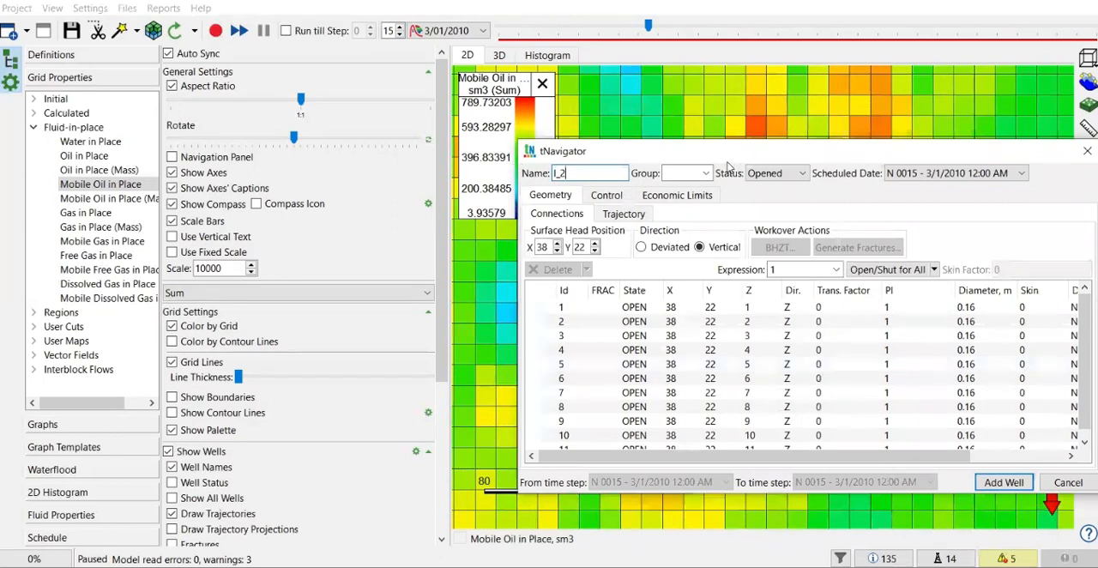
{"action": "left_click_drag", "start_coordinate": [729, 159], "coordinate": [416, 64]}
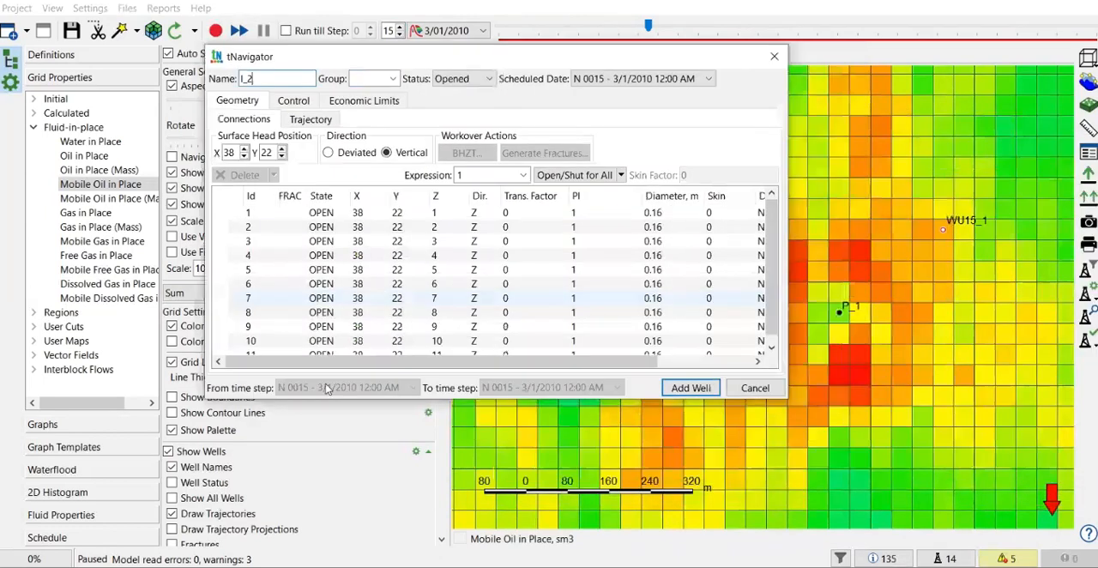
{"action": "left_click_drag", "start_coordinate": [327, 396], "coordinate": [330, 490]}
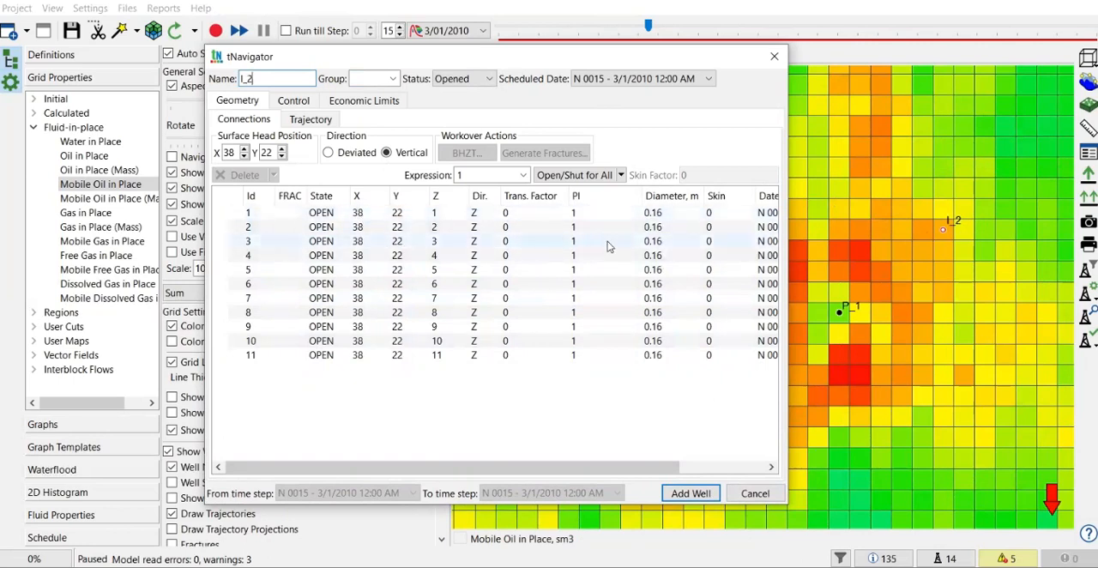
{"action": "left_click_drag", "start_coordinate": [789, 198], "coordinate": [904, 198]}
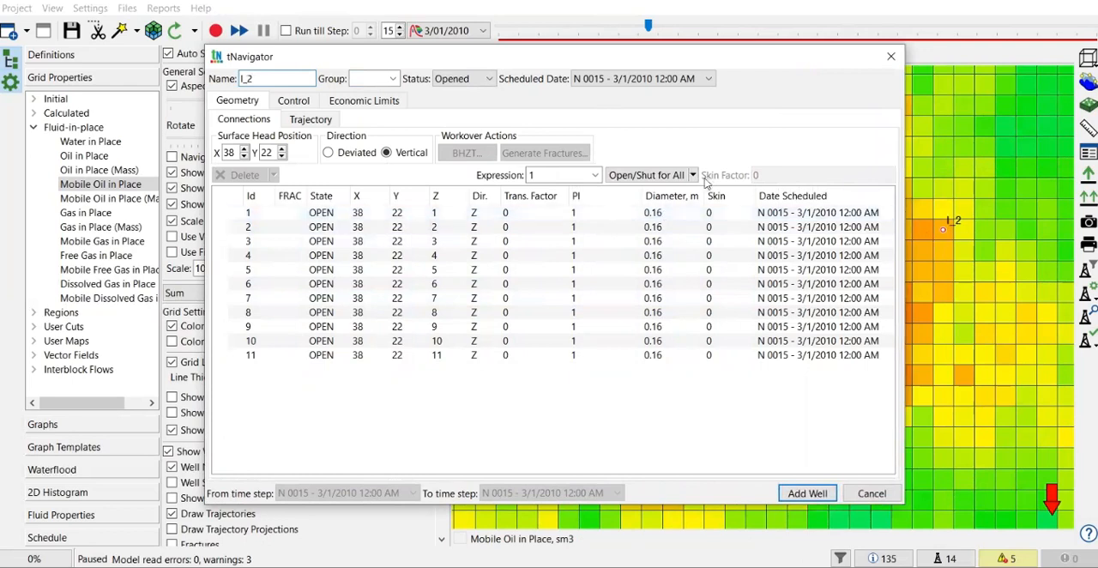
- Set the skin values of connections 1 to 4 to 1, 1.5, 1.75 and 2
{"action": "double_click", "coordinate": [717, 212]}
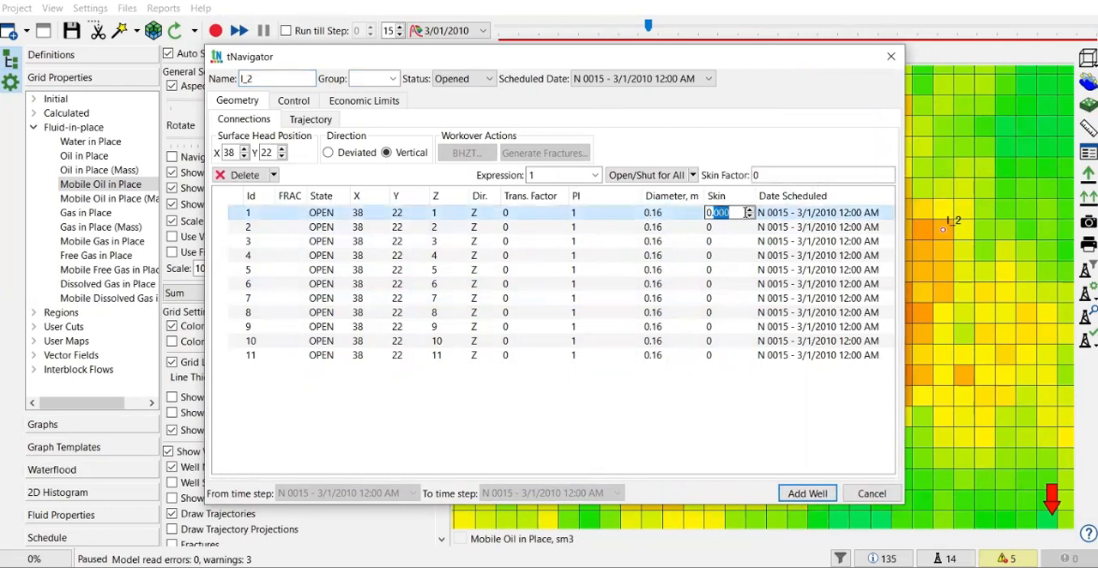
{"action": "left_click", "coordinate": [749, 210]}
{"action": "type", "text": "1"}
{"action": "double_click", "coordinate": [728, 226]}
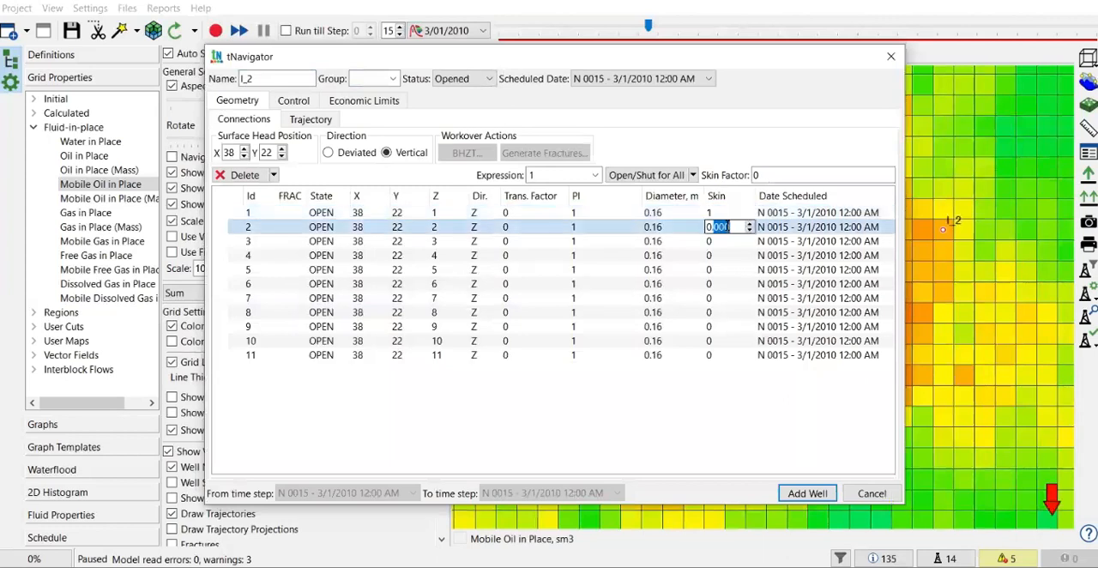
{"action": "left_click", "coordinate": [727, 227]}
{"action": "type", "text": "1.4"}
{"action": "key", "text": "Return"}
{"action": "double_click", "coordinate": [724, 241]}
{"action": "type", "text": "1.75"}
{"action": "double_click", "coordinate": [725, 254]}
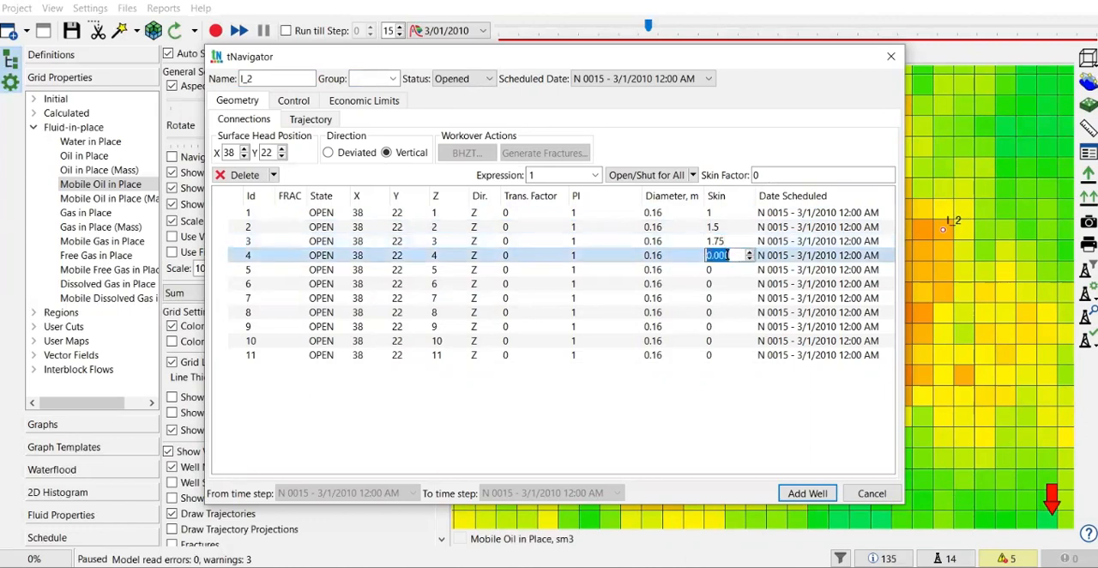
{"action": "type", "text": "2"}
- Set the skin of connections 5, 6, 8, 9 and 10 to 2, 1, 3, 4 and 2, leaving 7 and 11 at 0
{"action": "double_click", "coordinate": [720, 271]}
{"action": "double_click", "coordinate": [720, 284]}
{"action": "type", "text": "1"}
{"action": "double_click", "coordinate": [721, 298]}
{"action": "double_click", "coordinate": [720, 312]}
{"action": "type", "text": "3"}
{"action": "double_click", "coordinate": [721, 326]}
{"action": "type", "text": "4"}
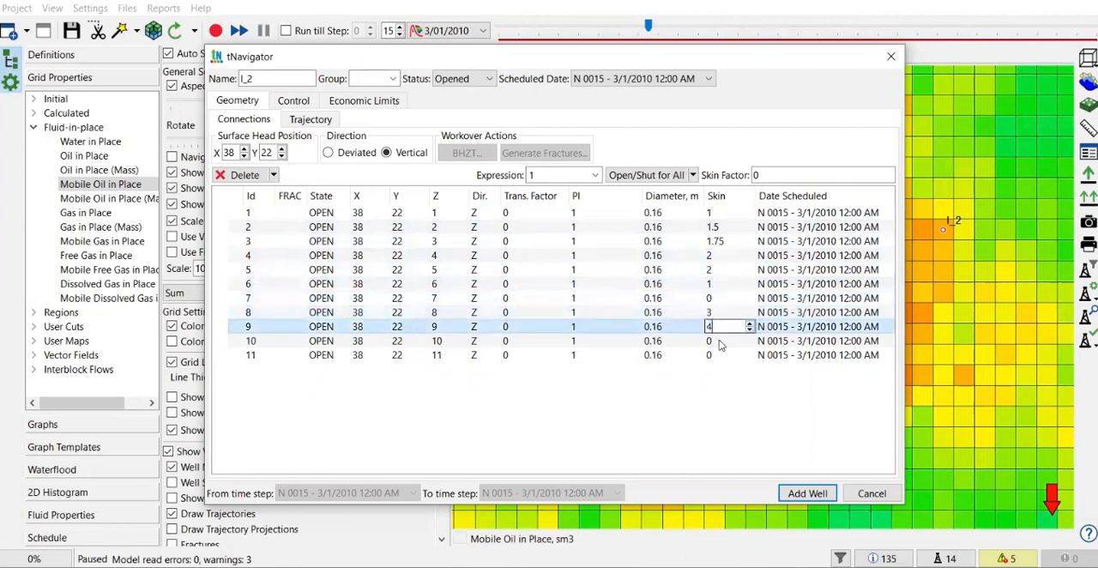
{"action": "double_click", "coordinate": [719, 341]}
{"action": "type", "text": "2"}
{"action": "double_click", "coordinate": [721, 356]}
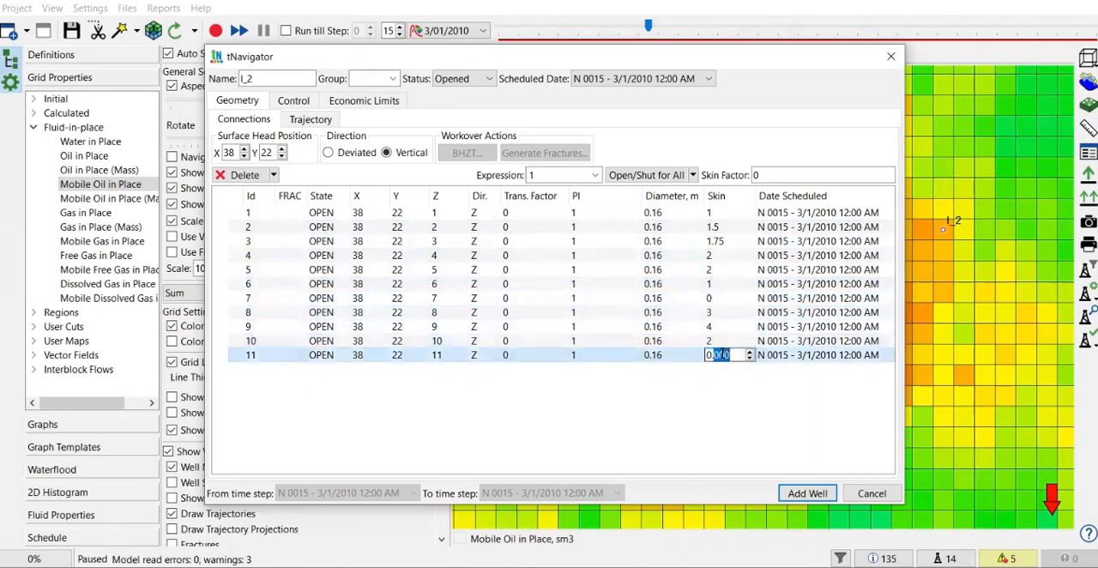
{"action": "left_click", "coordinate": [743, 392]}
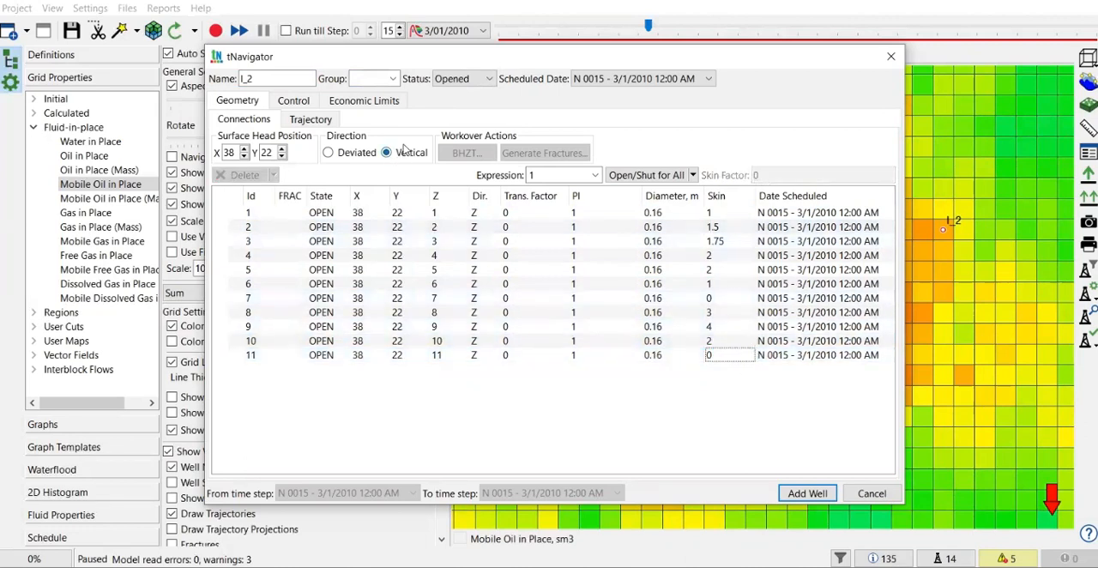
- Set well I_2's control type to Injection
{"action": "left_click", "coordinate": [295, 101]}
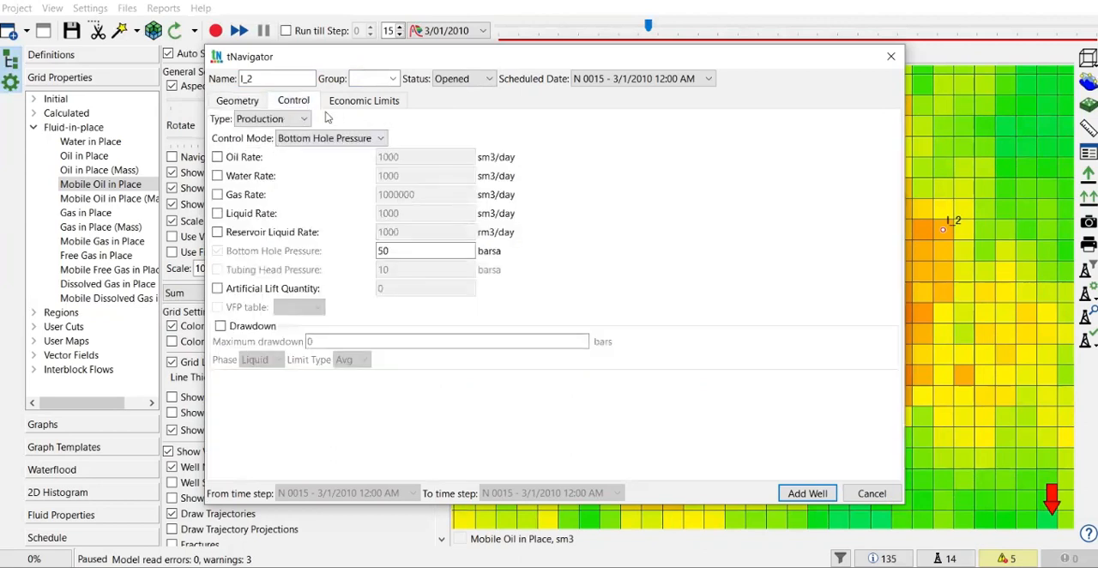
{"action": "left_click", "coordinate": [300, 121]}
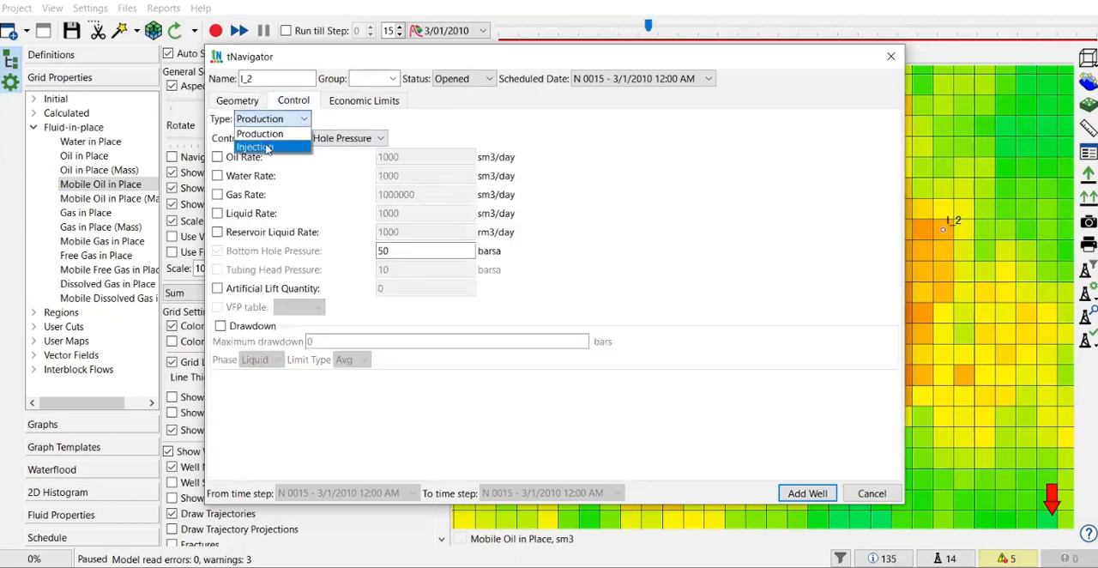
{"action": "left_click", "coordinate": [270, 146]}
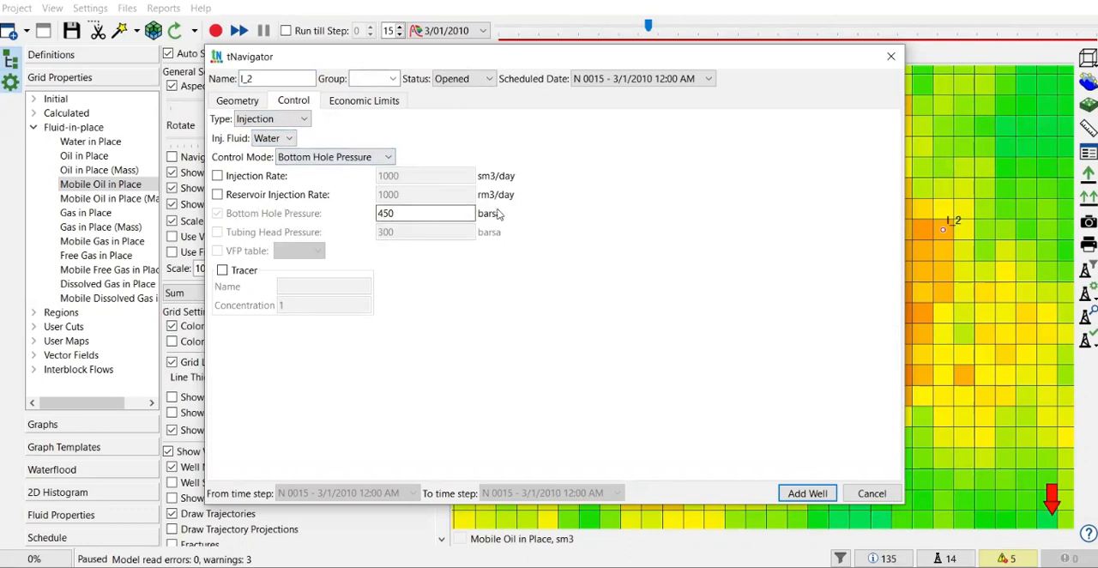
- Enable the injection rate limit for well I_2 and replace its default rate
{"action": "left_click", "coordinate": [246, 177]}
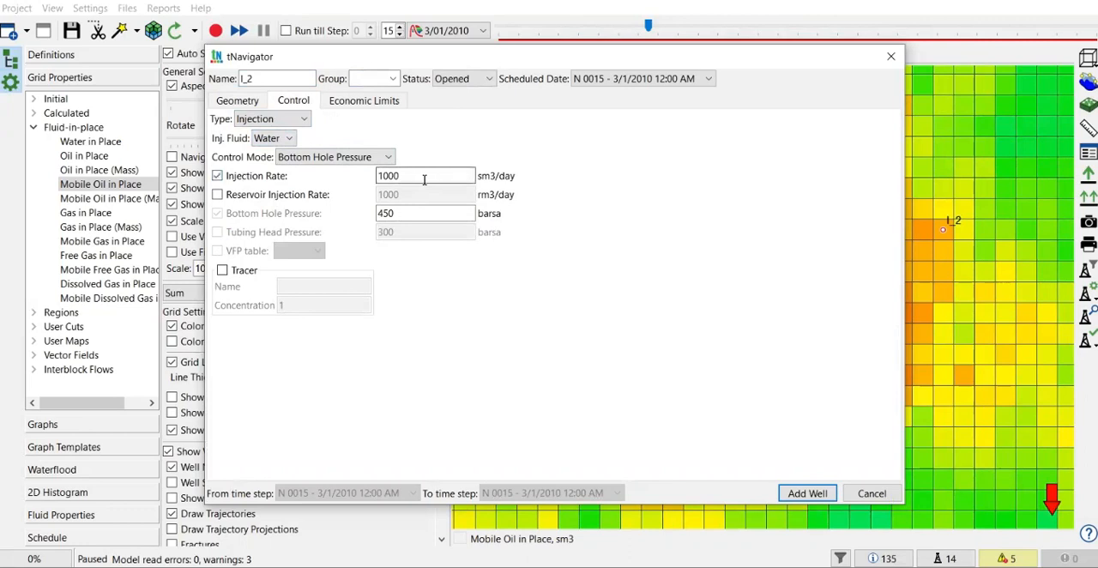
{"action": "left_click_drag", "start_coordinate": [422, 178], "coordinate": [342, 181]}
{"action": "type", "text": "5"}
- Review the economic limits and connections of well I_2, and add the well to the model
{"action": "left_click", "coordinate": [374, 103]}
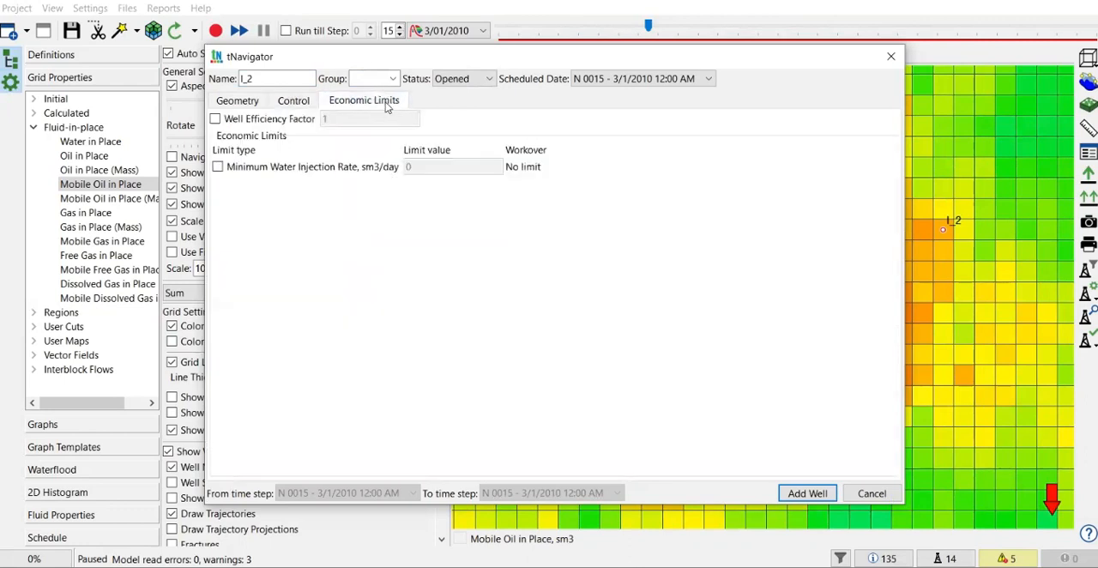
{"action": "left_click", "coordinate": [237, 101]}
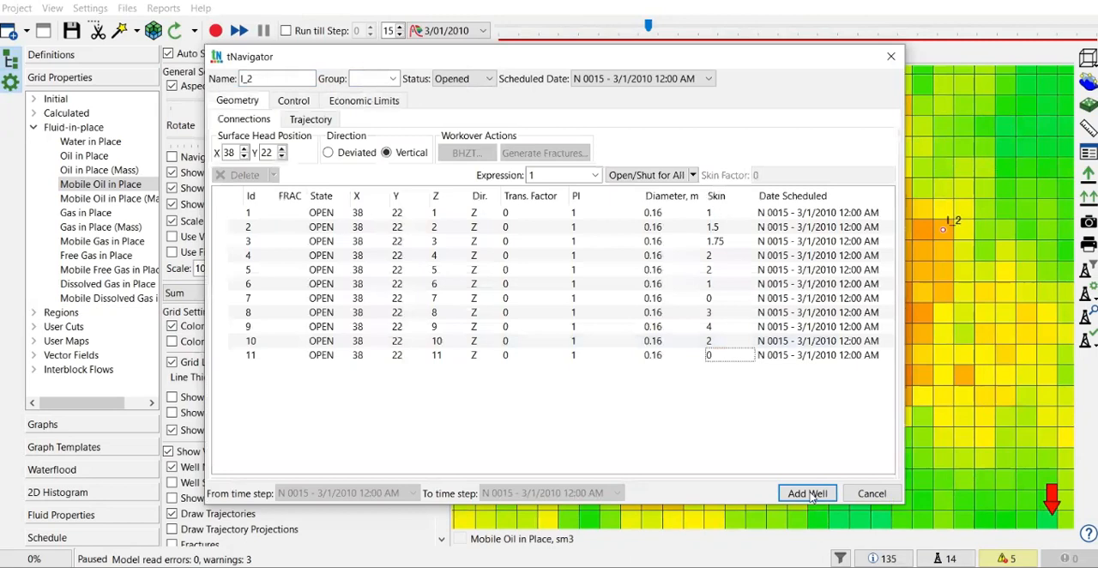
{"action": "left_click", "coordinate": [806, 493]}
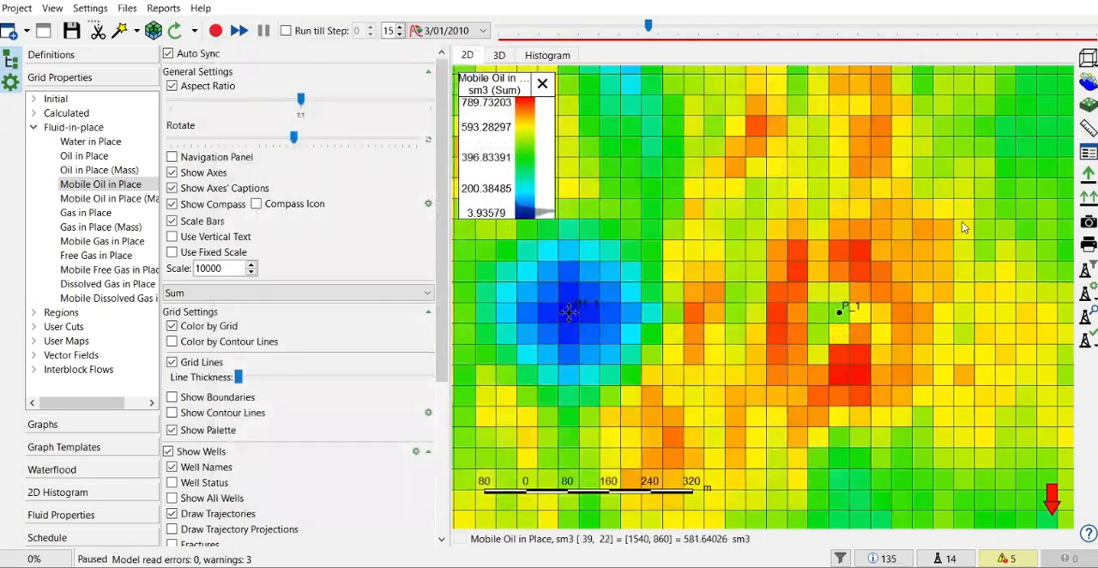
- Compare time steps 15 and 16 on the map to check when well I_2 appears
{"action": "left_click", "coordinate": [398, 27]}
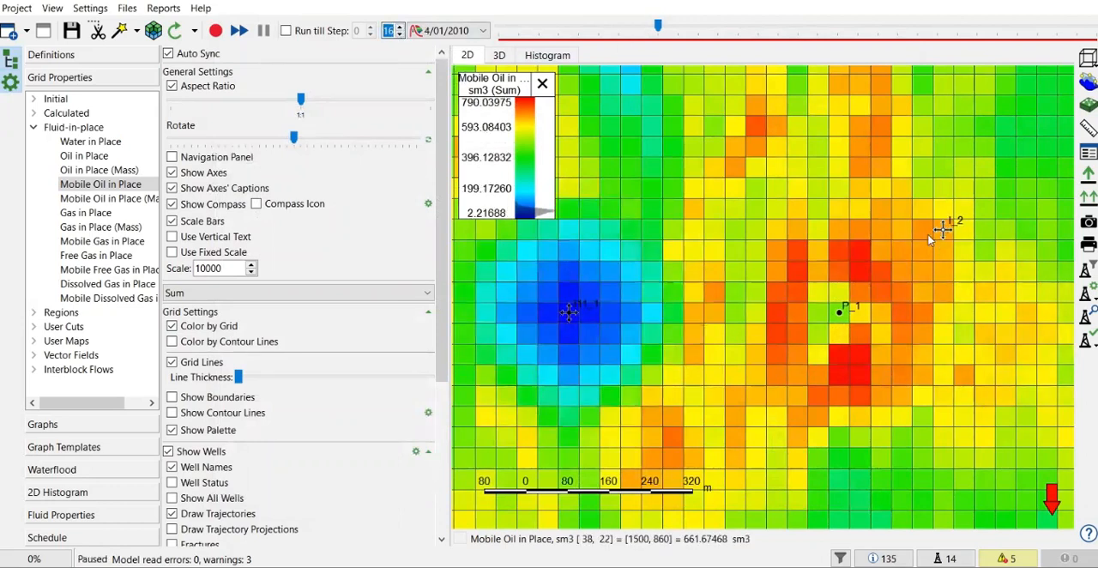
{"action": "left_click", "coordinate": [399, 34]}
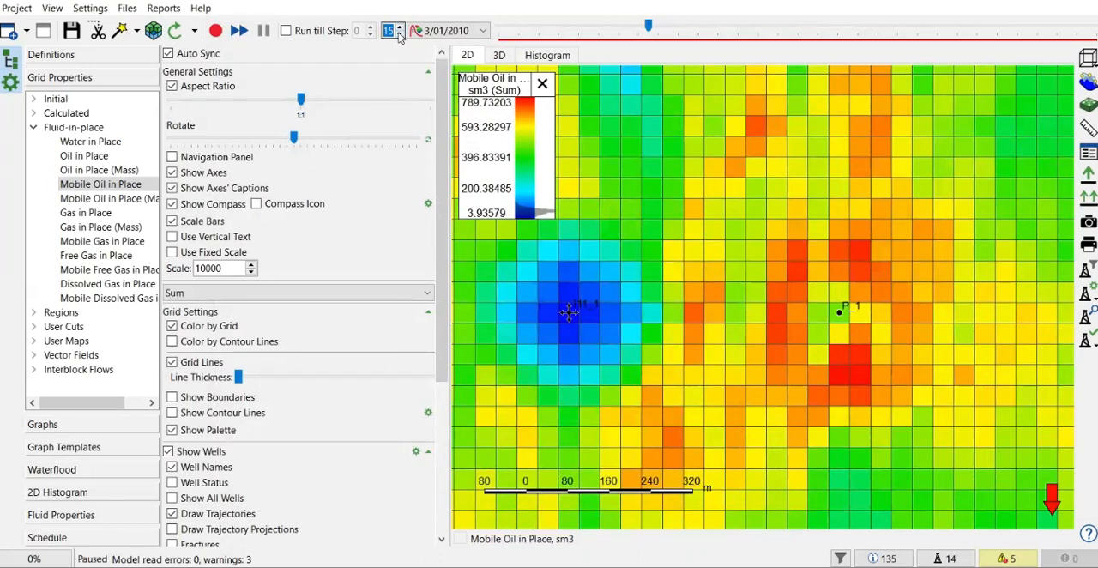
{"action": "left_click", "coordinate": [399, 26]}
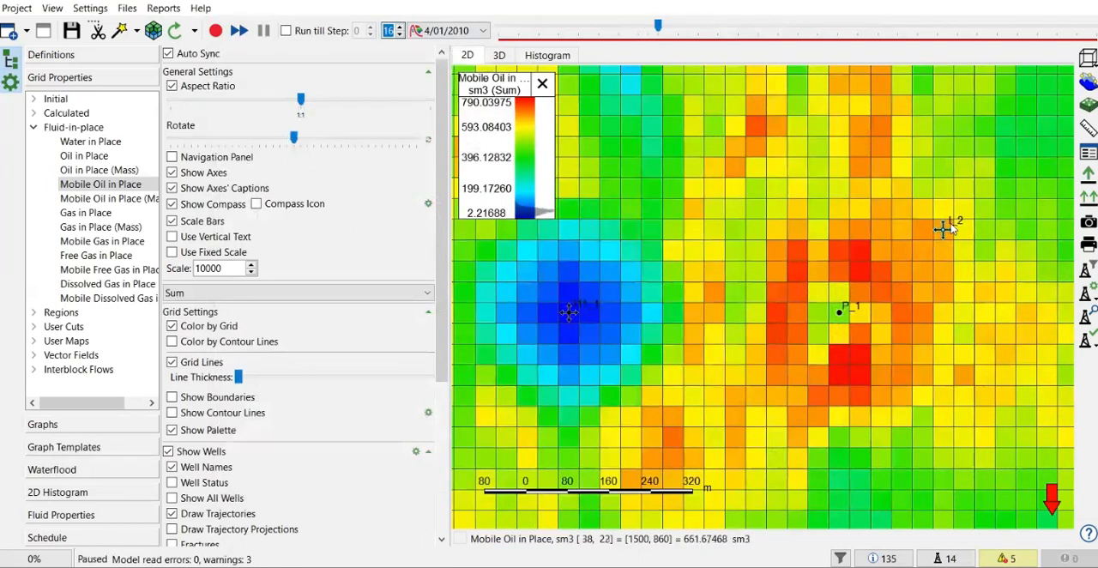
- Return to time step 0 and start the model calculation
{"action": "left_click_drag", "start_coordinate": [658, 28], "coordinate": [499, 29]}
{"action": "scroll", "coordinate": [832, 211], "scroll_direction": "down", "scroll_amount": 3}
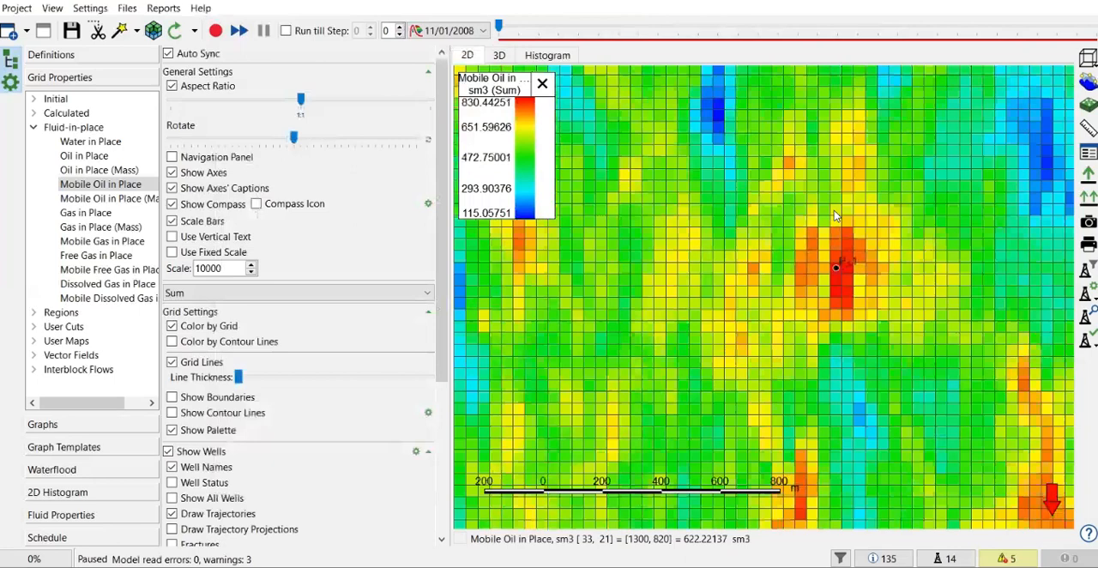
{"action": "scroll", "coordinate": [833, 215], "scroll_direction": "down", "scroll_amount": 1}
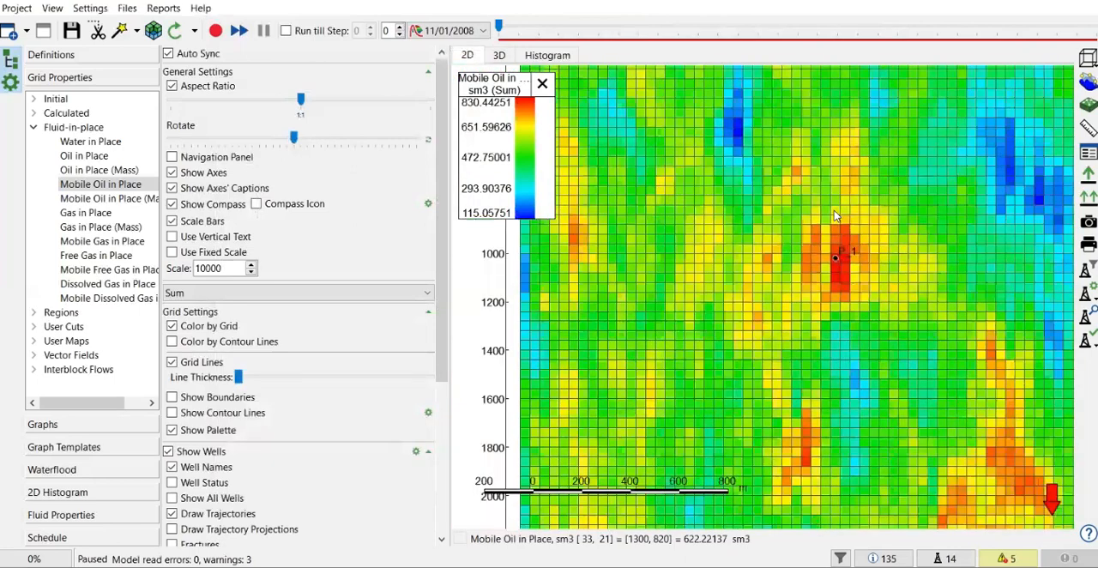
{"action": "left_click", "coordinate": [216, 32]}
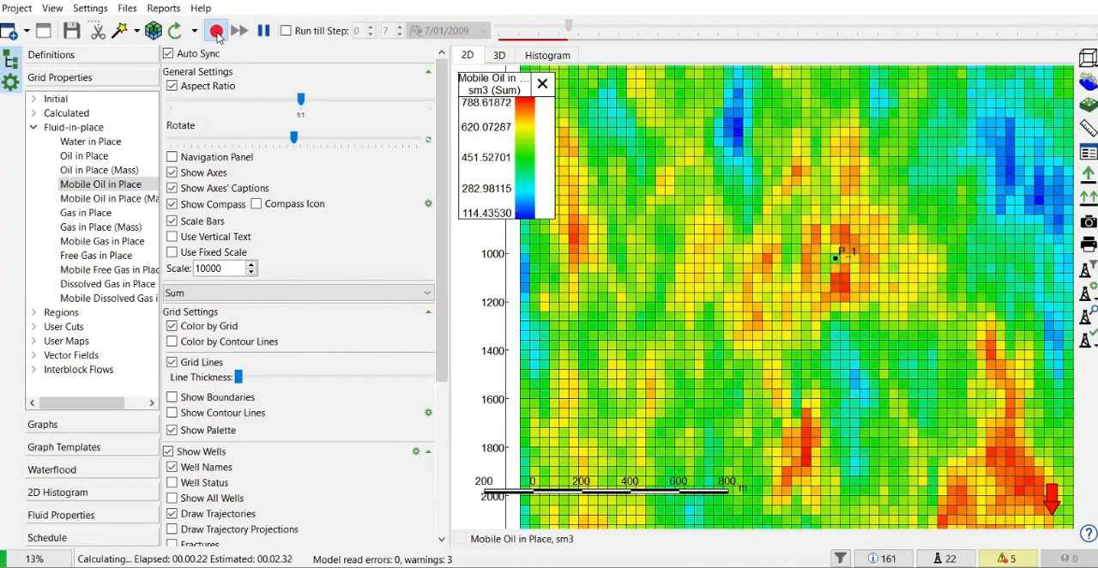
- Display the calculated Saturation of Oil in the 3D view with the grid shown and transparency turned off
{"action": "left_click", "coordinate": [35, 114]}
{"action": "left_click", "coordinate": [83, 146]}
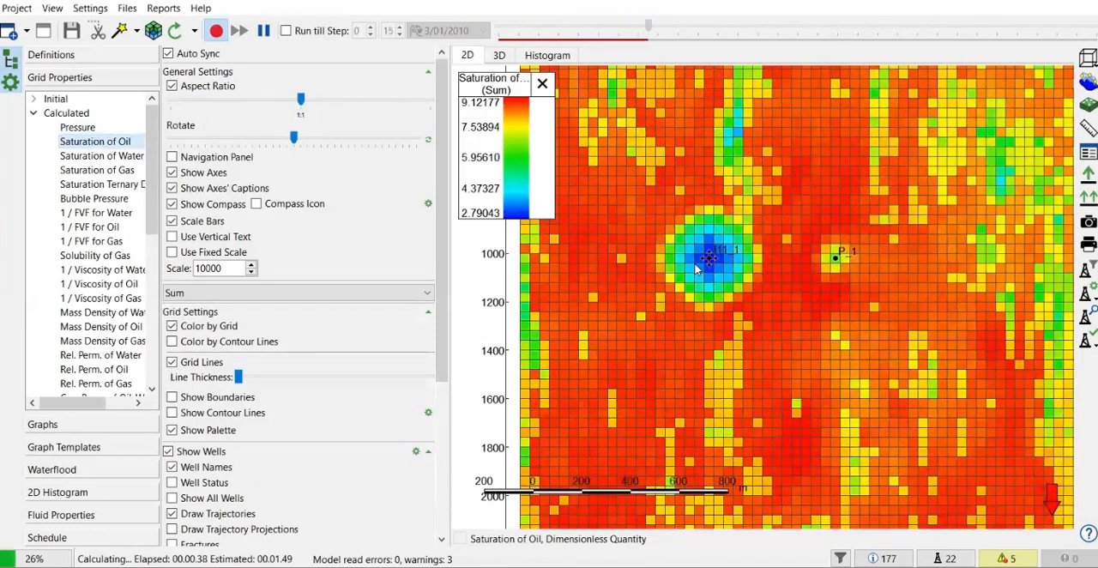
{"action": "left_click", "coordinate": [510, 58]}
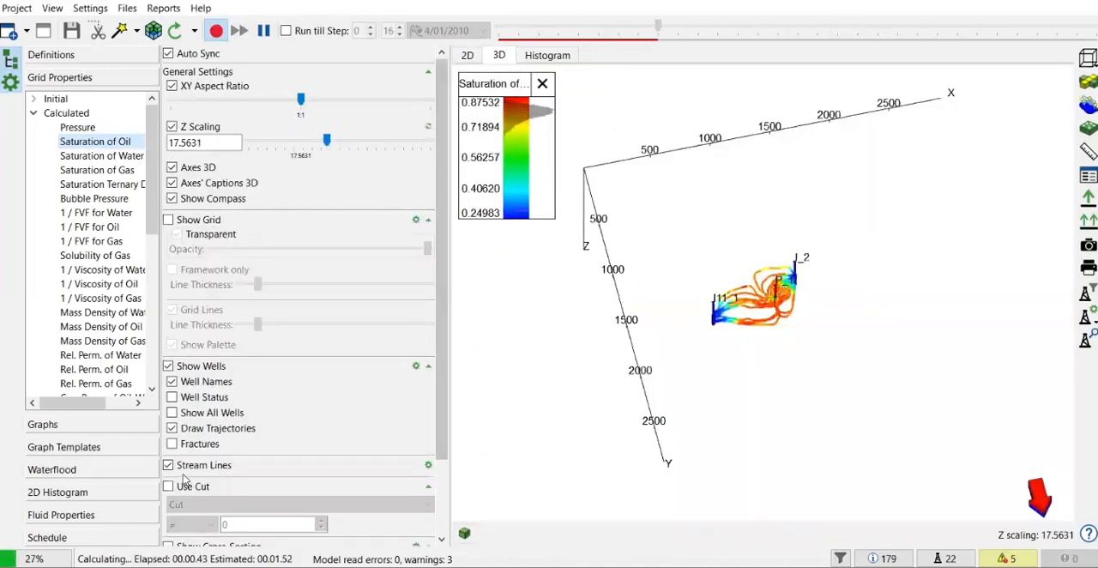
{"action": "left_click", "coordinate": [169, 220]}
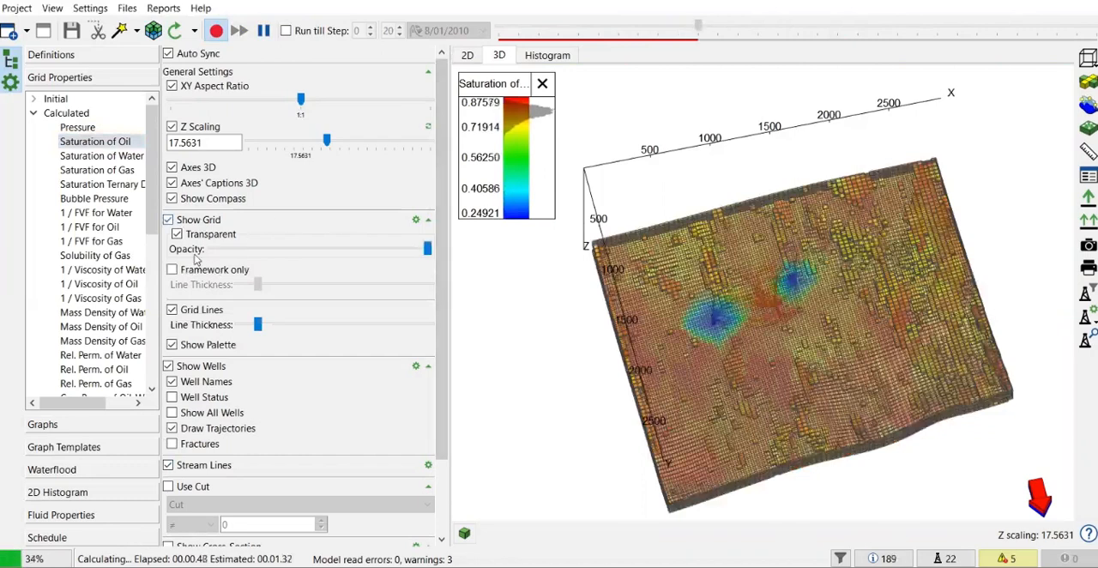
{"action": "left_click", "coordinate": [178, 236]}
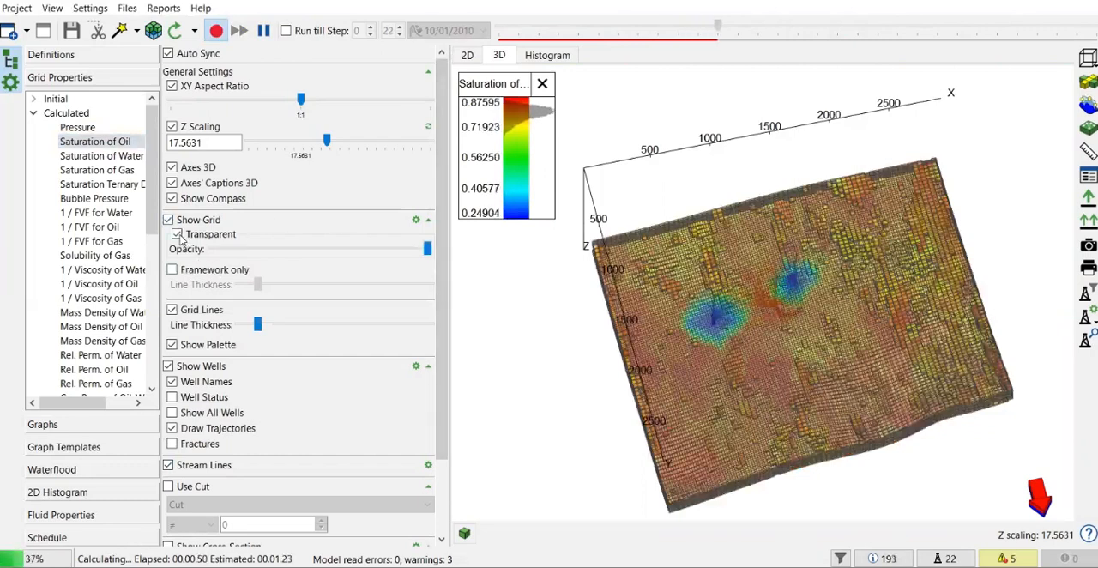
- Examine the oil saturation around wells I11_1, P_1 and I_2 in 3D, with and without the grid, while the calculation completes
{"action": "scroll", "coordinate": [854, 303], "scroll_direction": "up", "scroll_amount": 5}
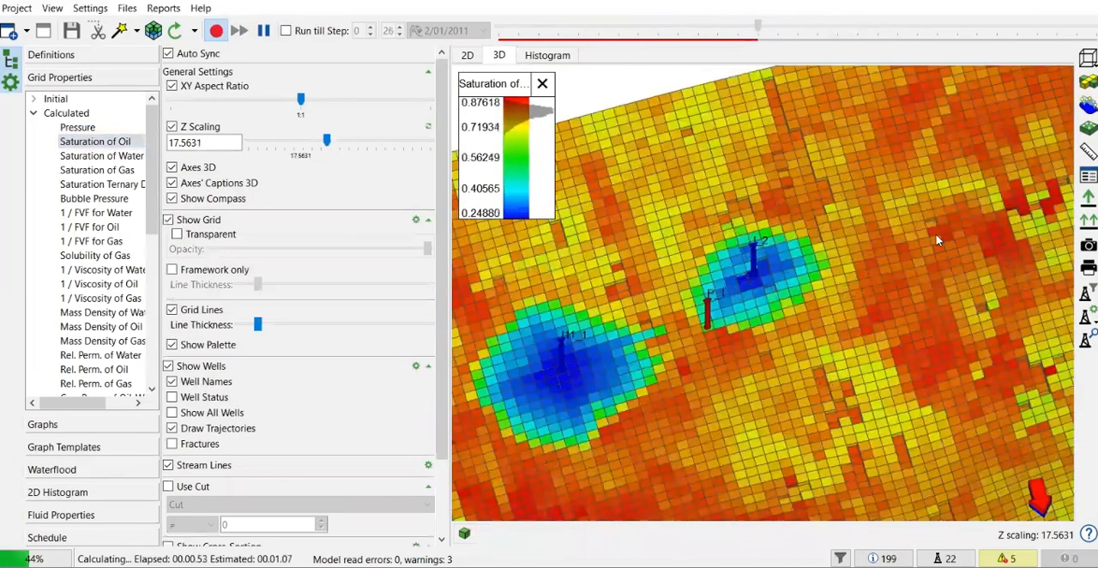
{"action": "left_click_drag", "start_coordinate": [937, 241], "coordinate": [866, 293]}
{"action": "scroll", "coordinate": [774, 312], "scroll_direction": "up", "scroll_amount": 2}
{"action": "scroll", "coordinate": [772, 310], "scroll_direction": "up", "scroll_amount": 2}
{"action": "scroll", "coordinate": [866, 294], "scroll_direction": "down", "scroll_amount": 3}
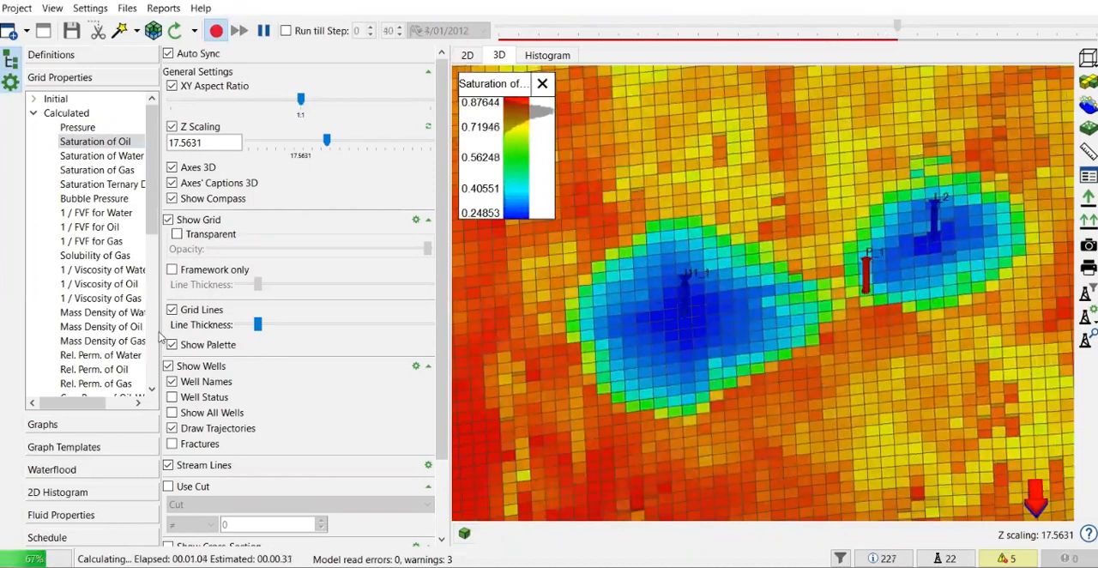
{"action": "left_click", "coordinate": [169, 220]}
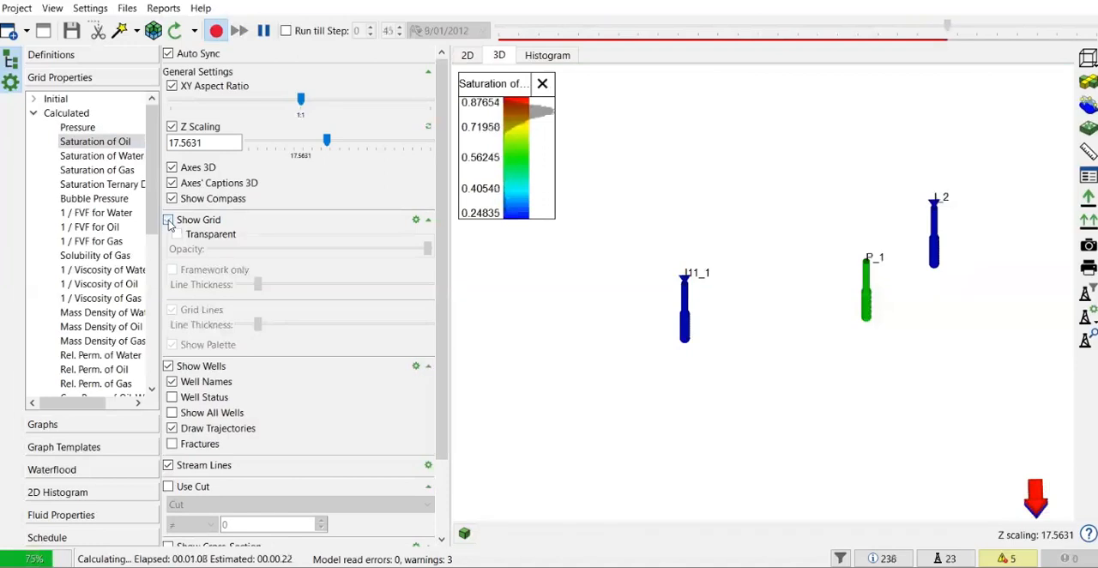
{"action": "left_click", "coordinate": [169, 221]}
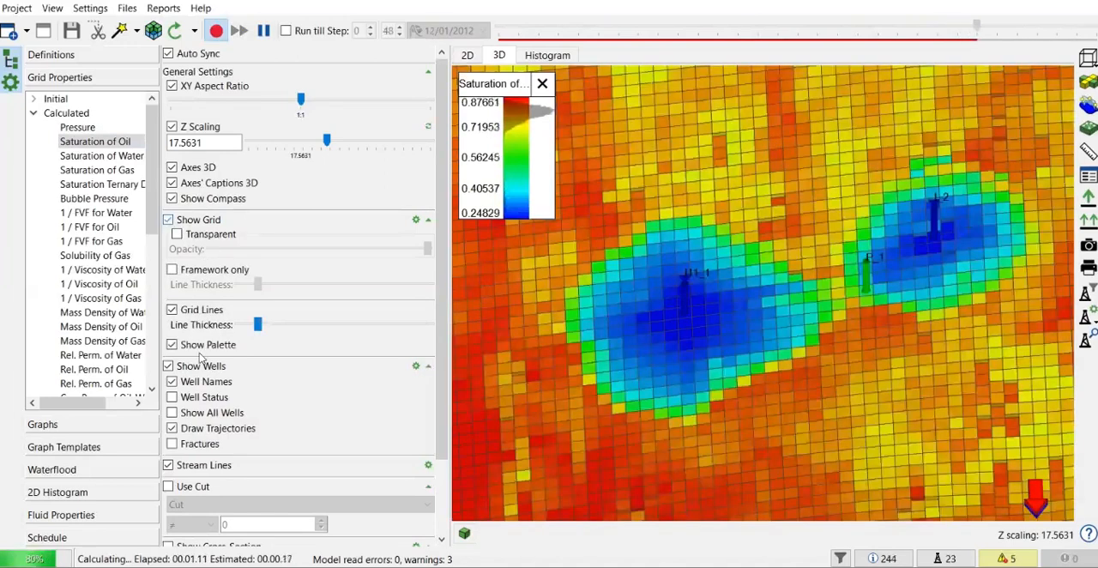
{"action": "scroll", "coordinate": [203, 393], "scroll_direction": "down", "scroll_amount": 2}
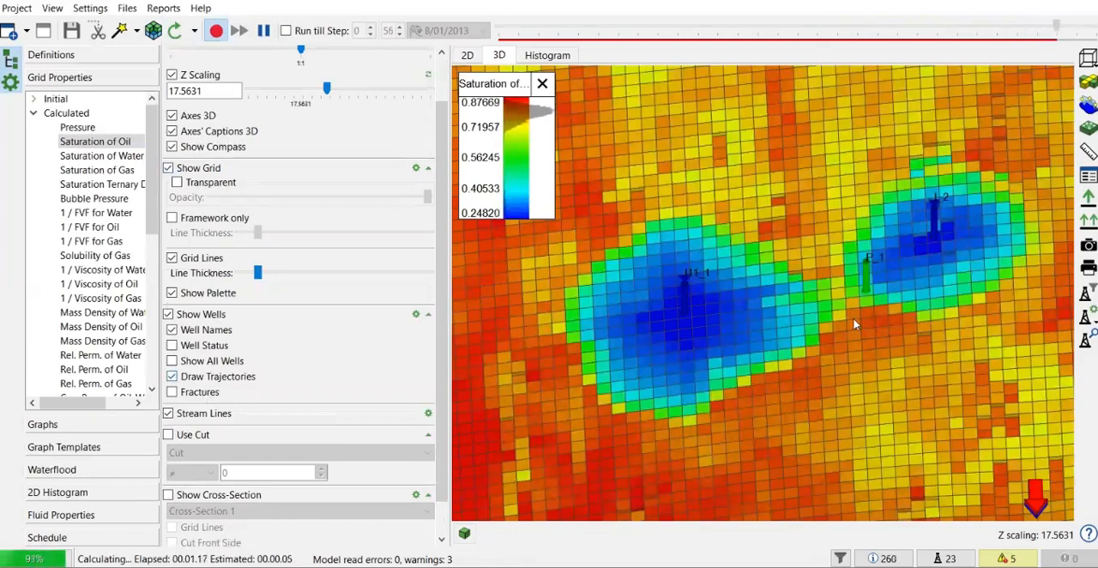
{"action": "scroll", "coordinate": [862, 321], "scroll_direction": "up", "scroll_amount": 5}
{"action": "scroll", "coordinate": [858, 320], "scroll_direction": "down", "scroll_amount": 8}
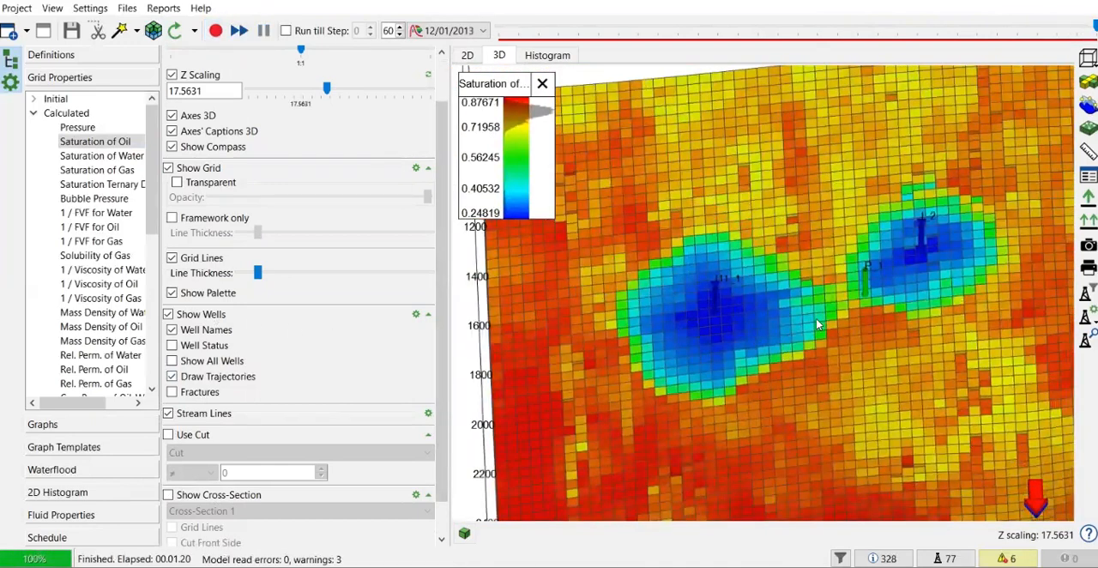
{"action": "scroll", "coordinate": [913, 264], "scroll_direction": "up", "scroll_amount": 3}
{"action": "scroll", "coordinate": [916, 261], "scroll_direction": "up", "scroll_amount": 3}
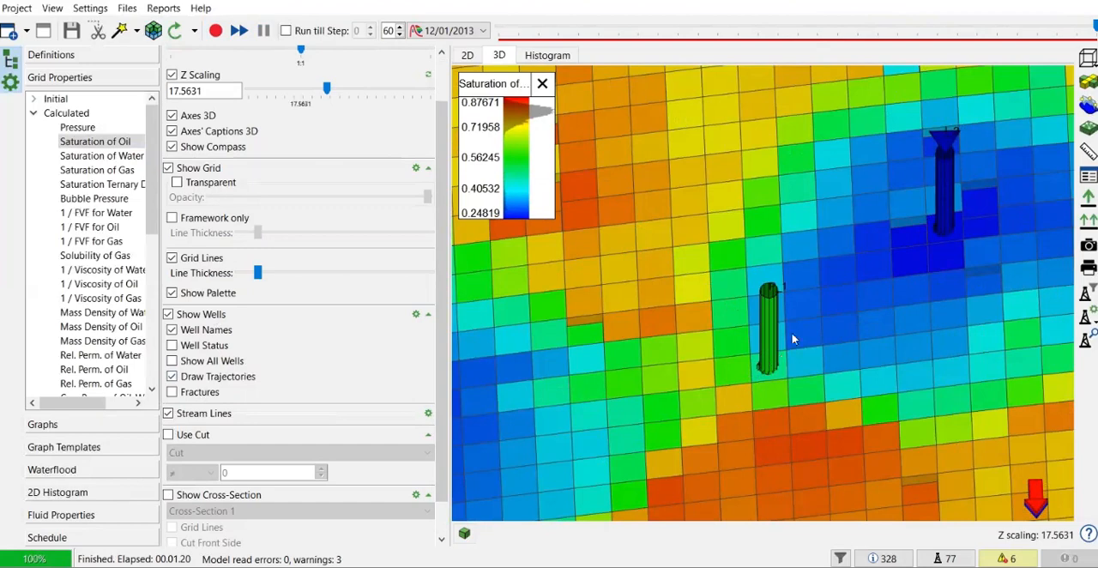
{"action": "scroll", "coordinate": [767, 348], "scroll_direction": "down", "scroll_amount": 3}
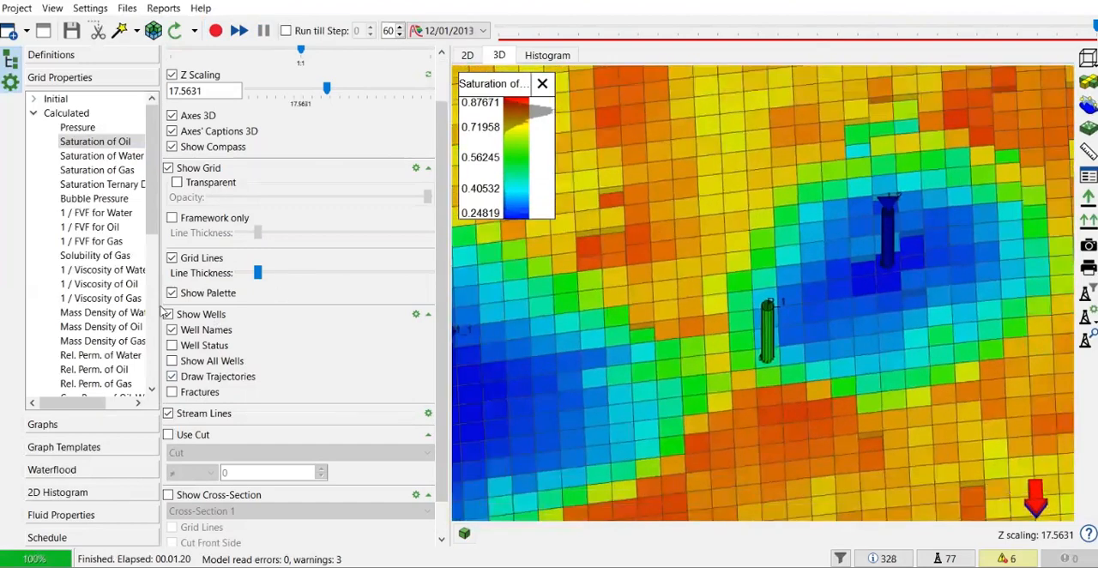
- Hide the grid in the 3D view and toggle the stream lines display
{"action": "scroll", "coordinate": [158, 382], "scroll_direction": "down", "scroll_amount": 2}
{"action": "scroll", "coordinate": [248, 355], "scroll_direction": "down", "scroll_amount": 2}
{"action": "scroll", "coordinate": [732, 264], "scroll_direction": "down", "scroll_amount": 3}
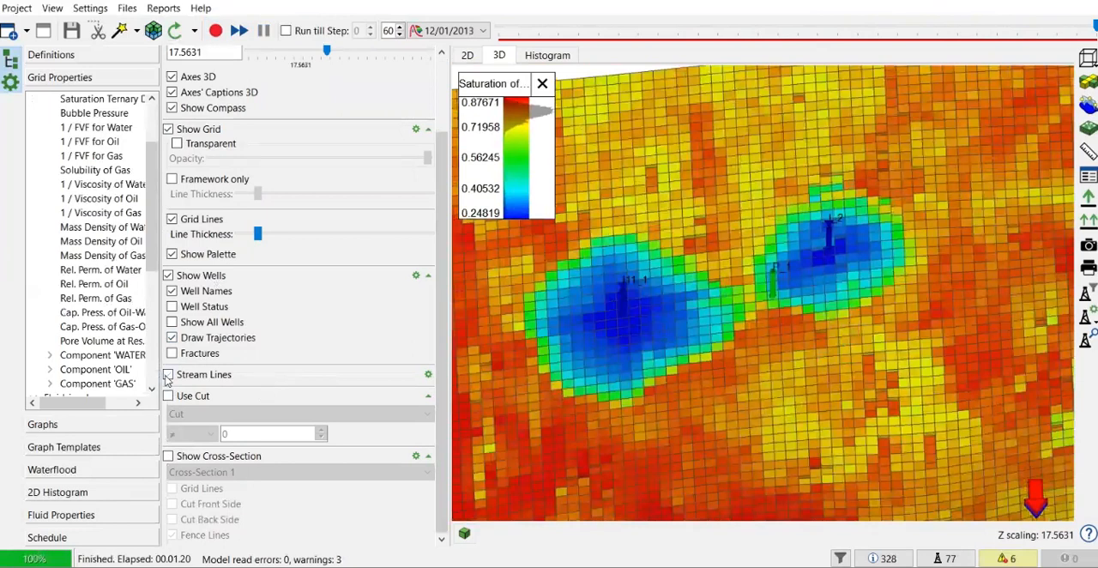
{"action": "left_click", "coordinate": [169, 128]}
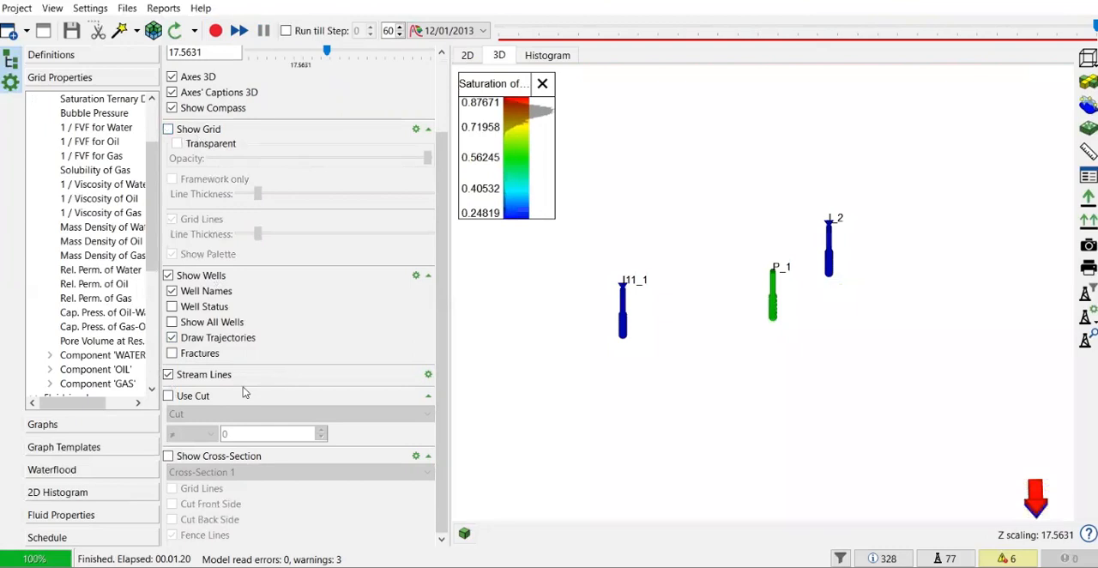
{"action": "left_click", "coordinate": [168, 376]}
- Switch to the 2D map and turn off its grid lines and grid coloring
{"action": "left_click", "coordinate": [466, 56]}
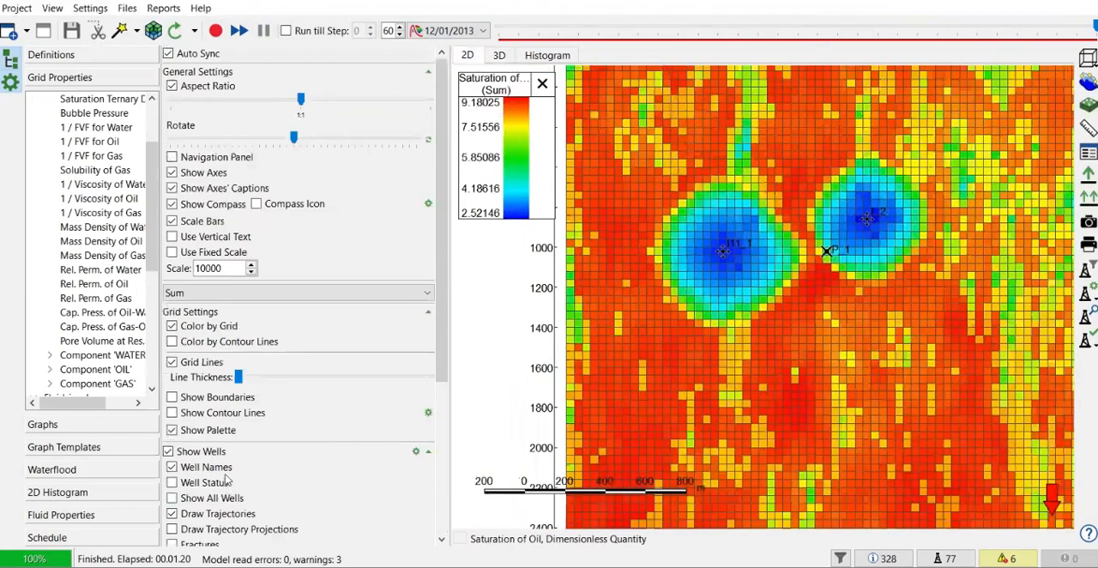
{"action": "scroll", "coordinate": [227, 480], "scroll_direction": "down", "scroll_amount": 5}
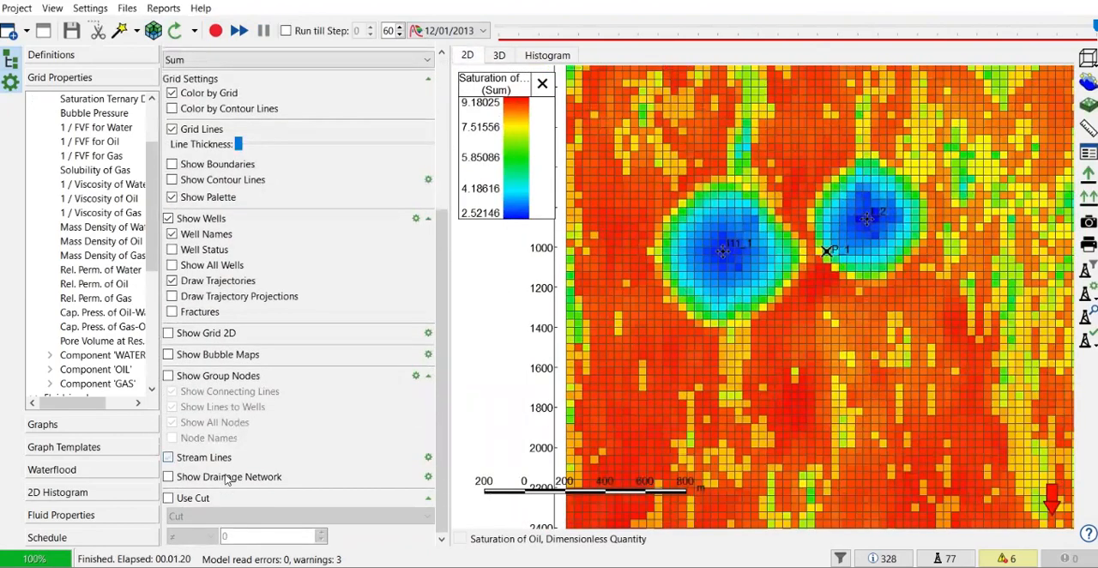
{"action": "left_click", "coordinate": [173, 130]}
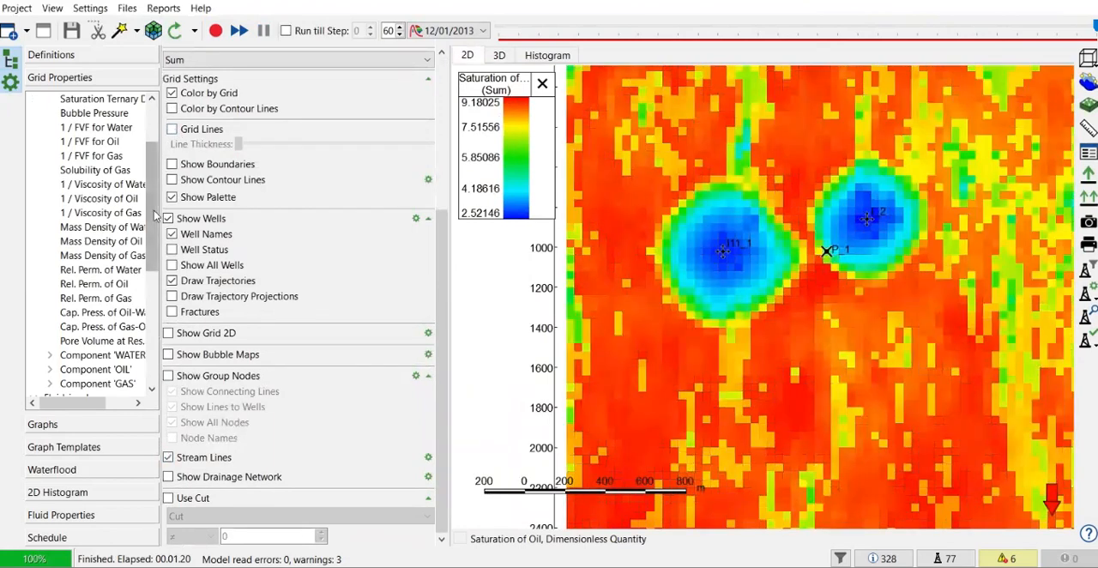
{"action": "left_click", "coordinate": [172, 94]}
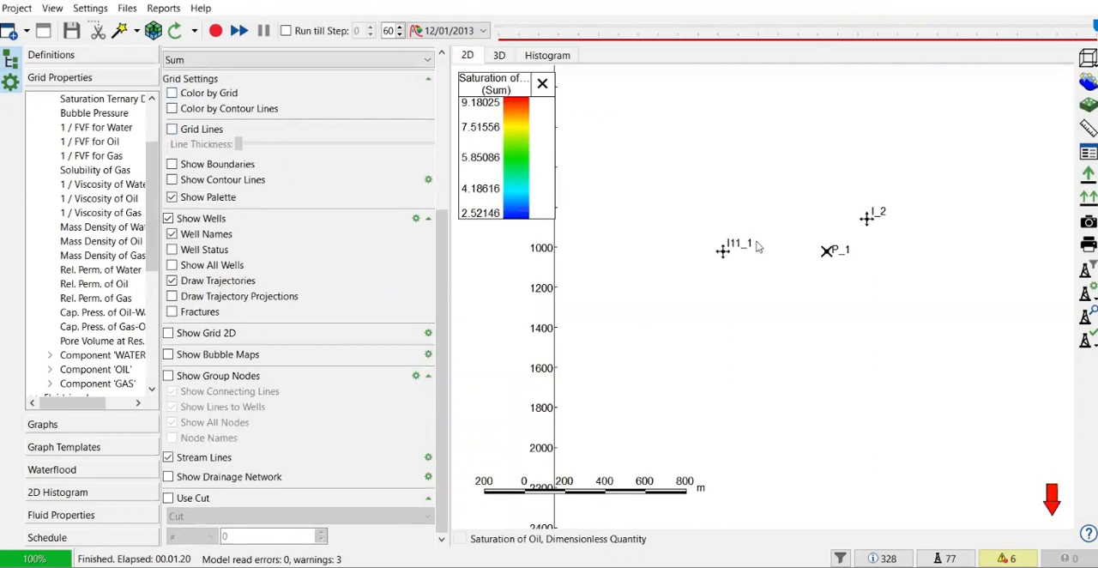
{"action": "scroll", "coordinate": [760, 247], "scroll_direction": "up", "scroll_amount": 3}
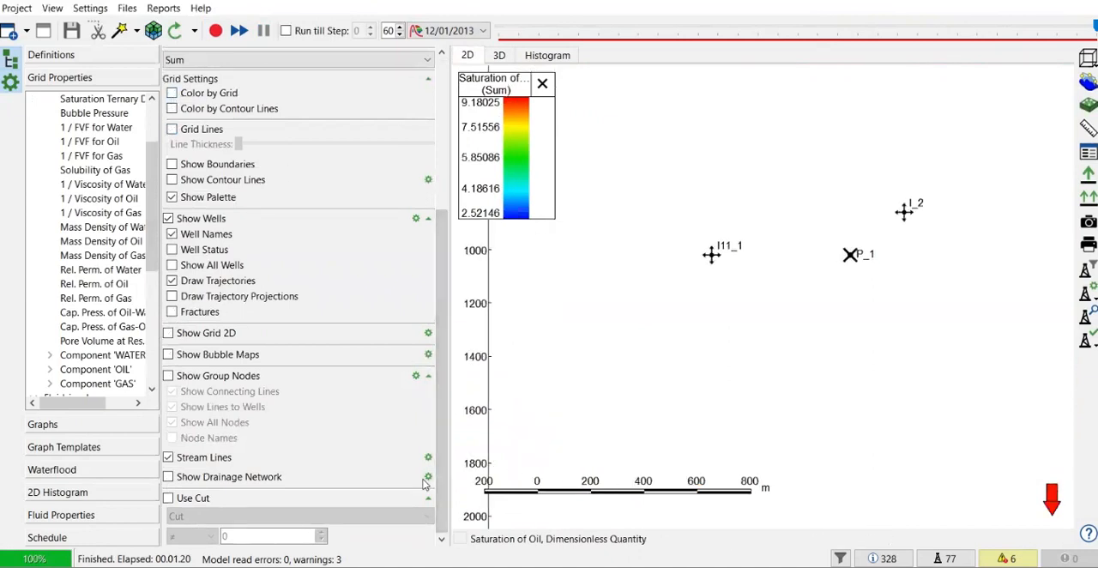
- Widen the view settings area and set the streamlines of the 2D map to trace from Injectors
{"action": "left_click_drag", "start_coordinate": [448, 354], "coordinate": [563, 354]}
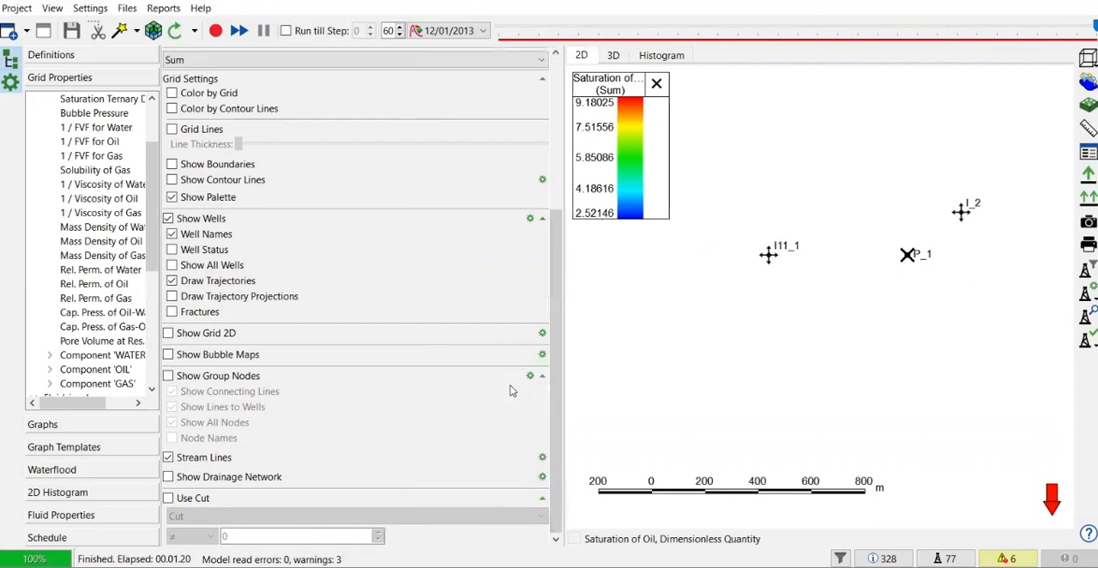
{"action": "left_click", "coordinate": [540, 459]}
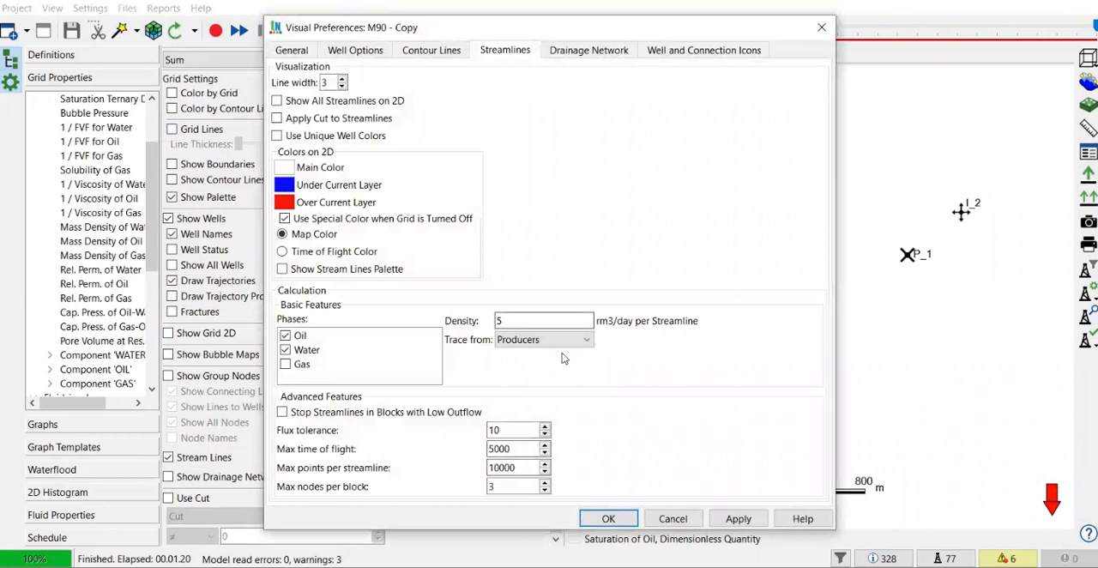
{"action": "left_click", "coordinate": [536, 340]}
{"action": "left_click", "coordinate": [518, 367]}
{"action": "left_click", "coordinate": [522, 344]}
{"action": "left_click", "coordinate": [518, 358]}
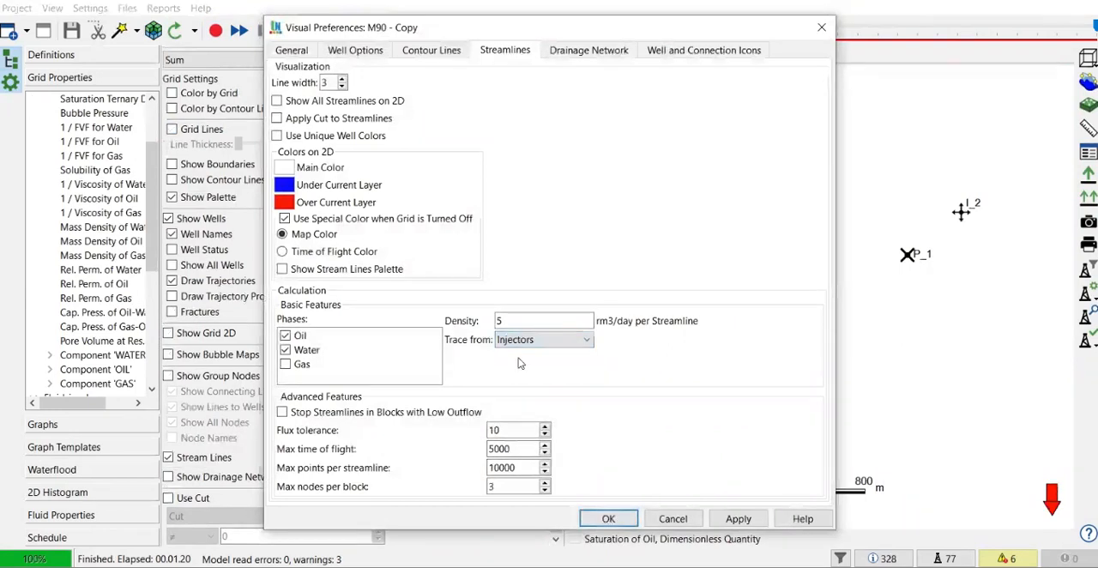
{"action": "left_click", "coordinate": [736, 520]}
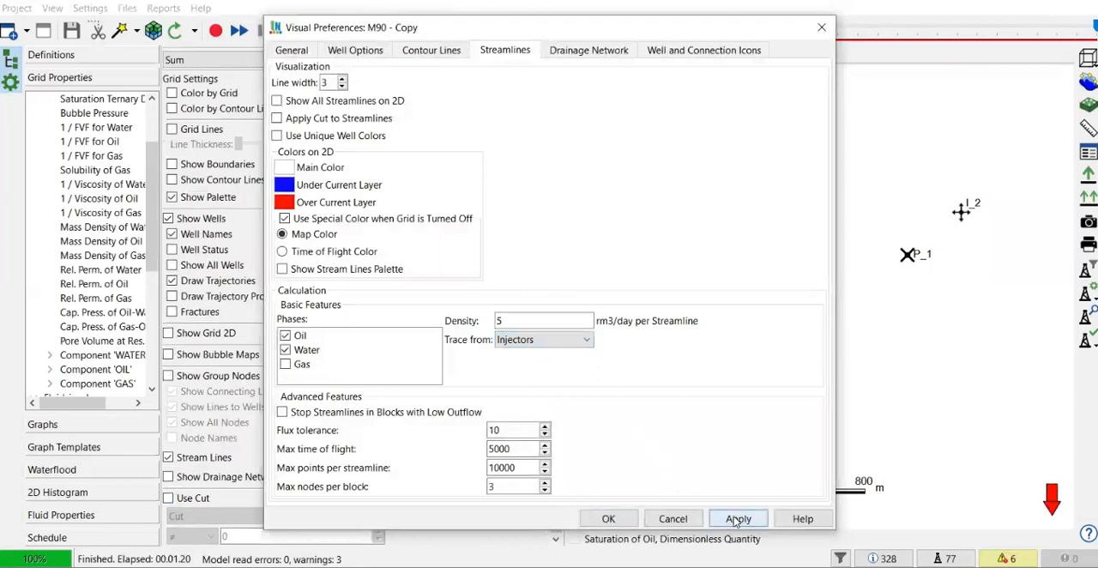
{"action": "left_click", "coordinate": [608, 518]}
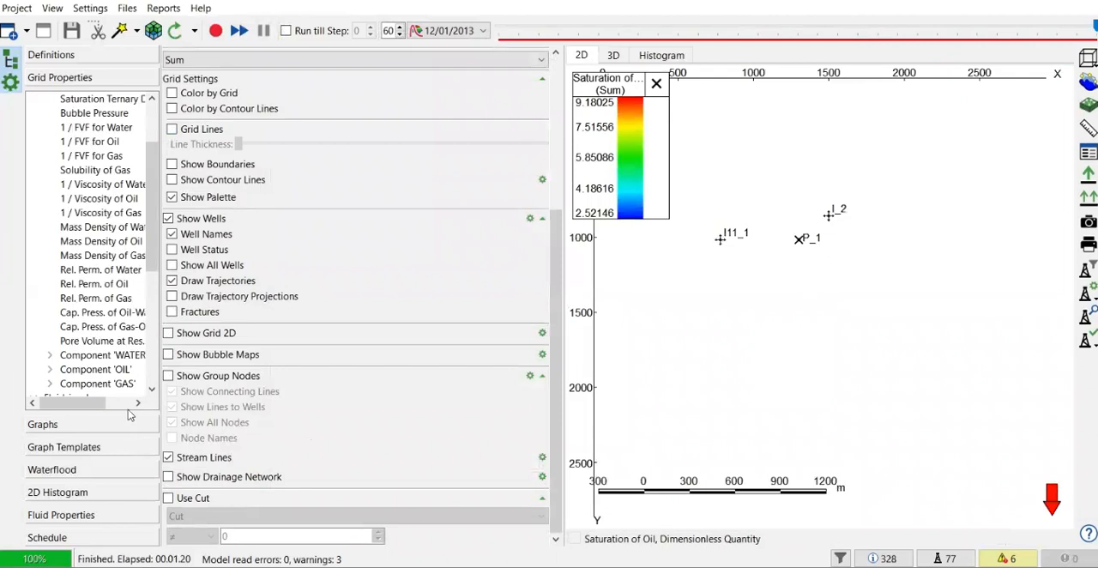
- Accept the 2D streamline settings, move back to time step 1, and rerun the model calculation
{"action": "left_click", "coordinate": [543, 458]}
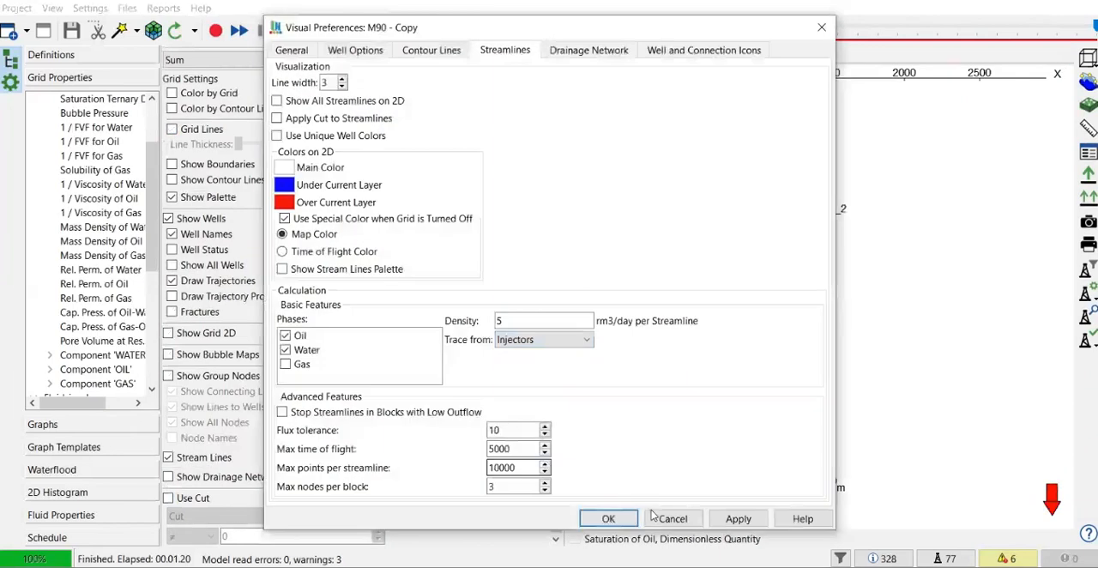
{"action": "left_click", "coordinate": [608, 518]}
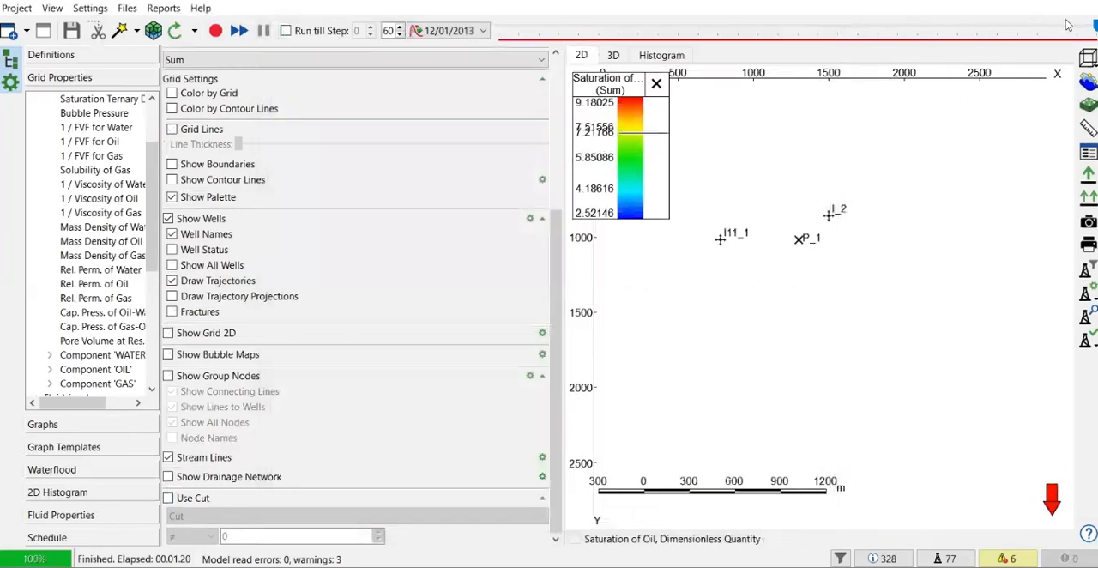
{"action": "left_click_drag", "start_coordinate": [965, 36], "coordinate": [471, 68]}
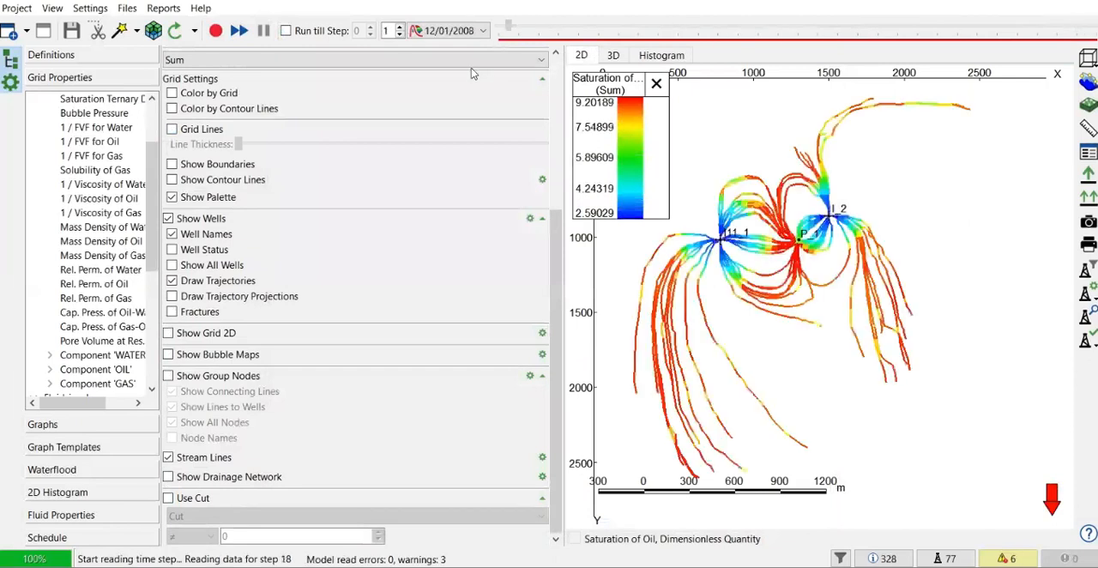
{"action": "left_click", "coordinate": [219, 32]}
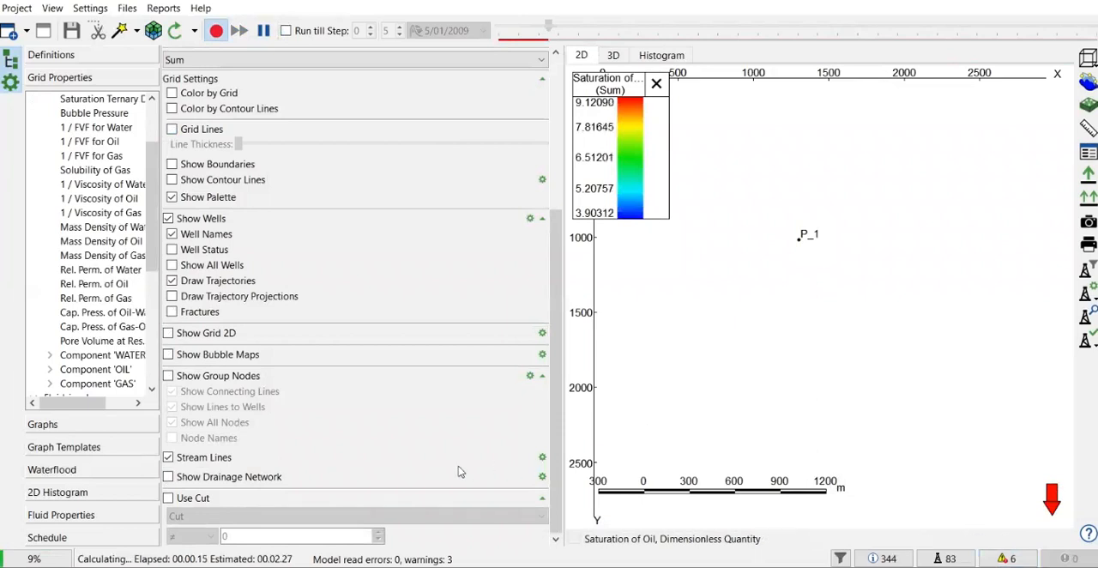
- Examine the streamlines between I11_1, P_1 and I_2 on the 2D map while the calculation runs
{"action": "left_click", "coordinate": [612, 56]}
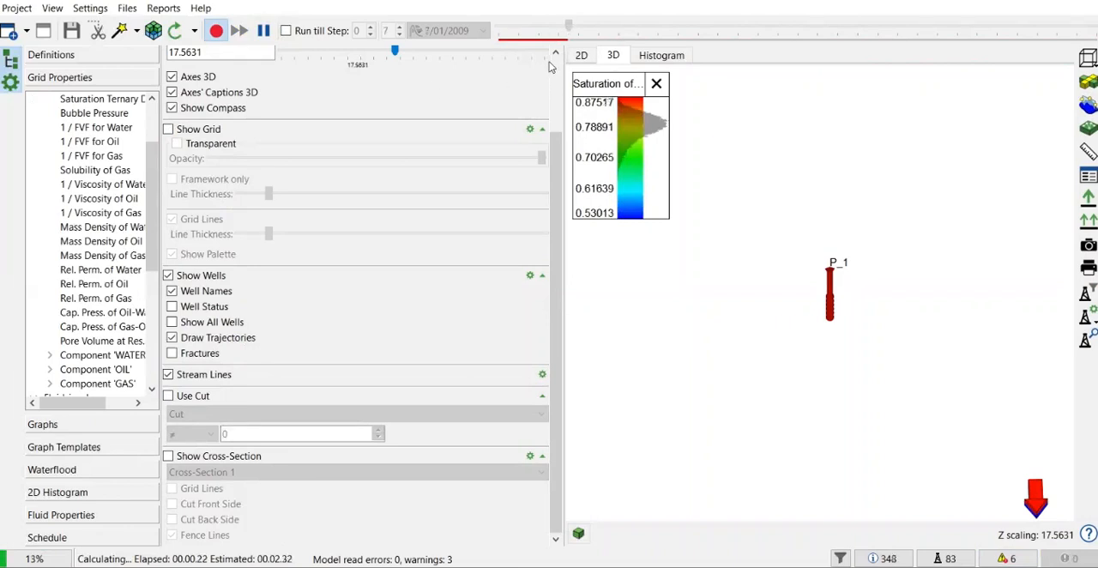
{"action": "left_click", "coordinate": [581, 55]}
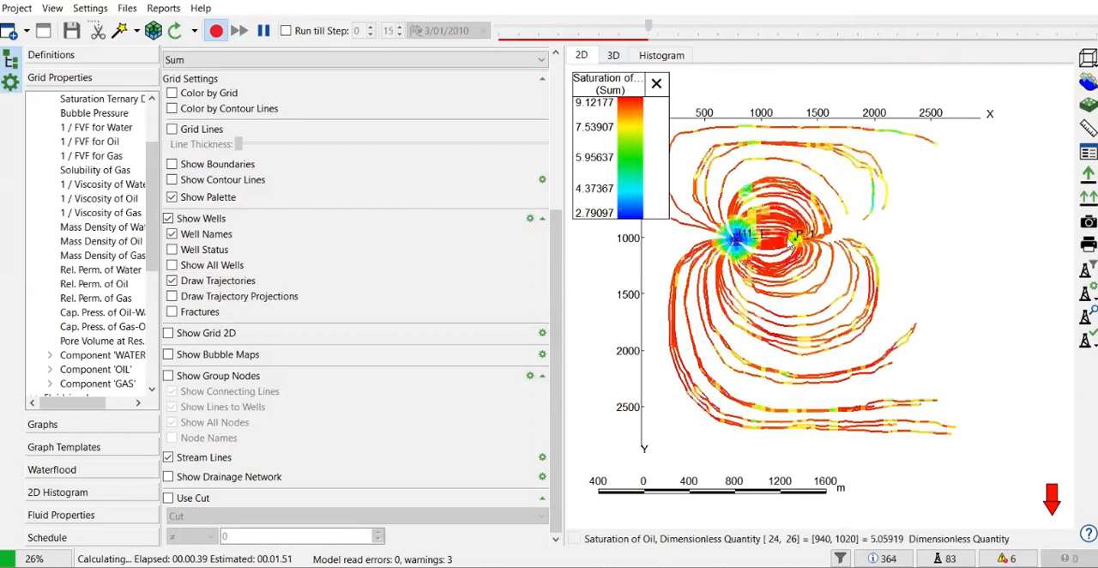
{"action": "left_click_drag", "start_coordinate": [820, 254], "coordinate": [849, 270]}
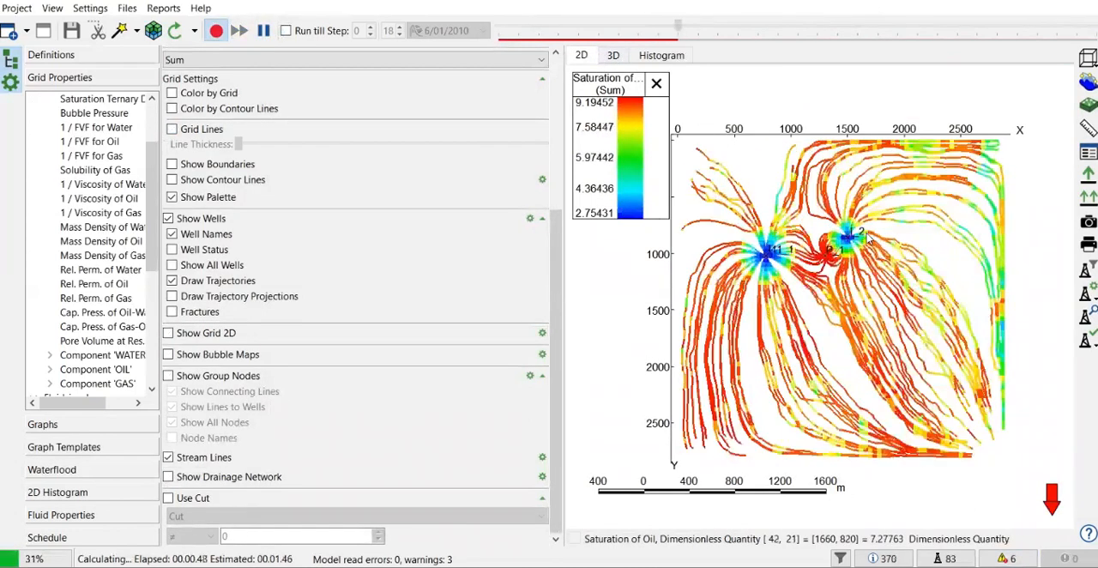
{"action": "scroll", "coordinate": [823, 283], "scroll_direction": "up", "scroll_amount": 3}
{"action": "scroll", "coordinate": [858, 257], "scroll_direction": "up", "scroll_amount": 2}
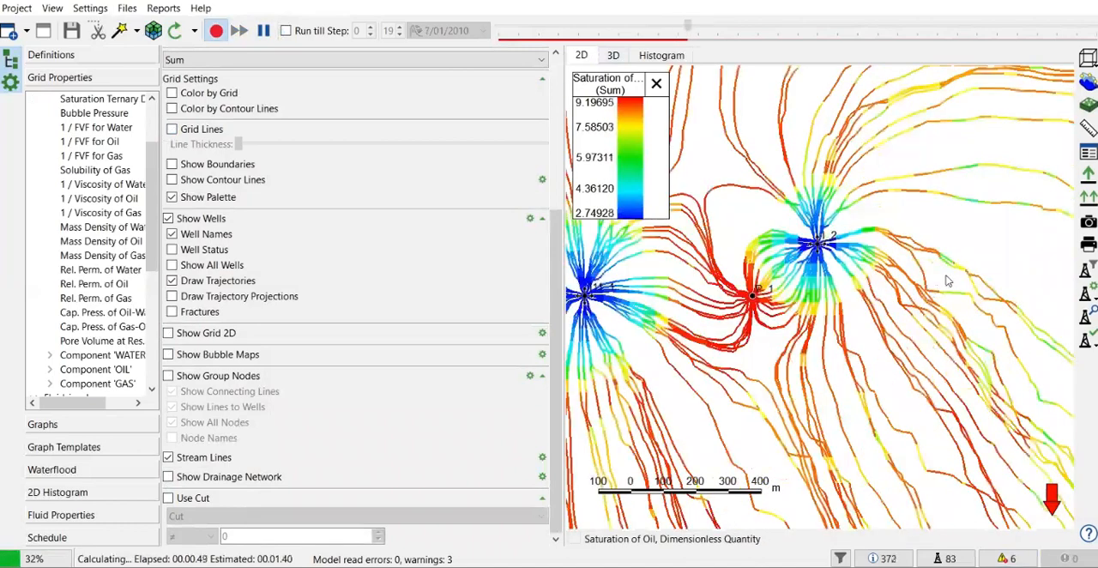
{"action": "left_click_drag", "start_coordinate": [815, 294], "coordinate": [946, 280]}
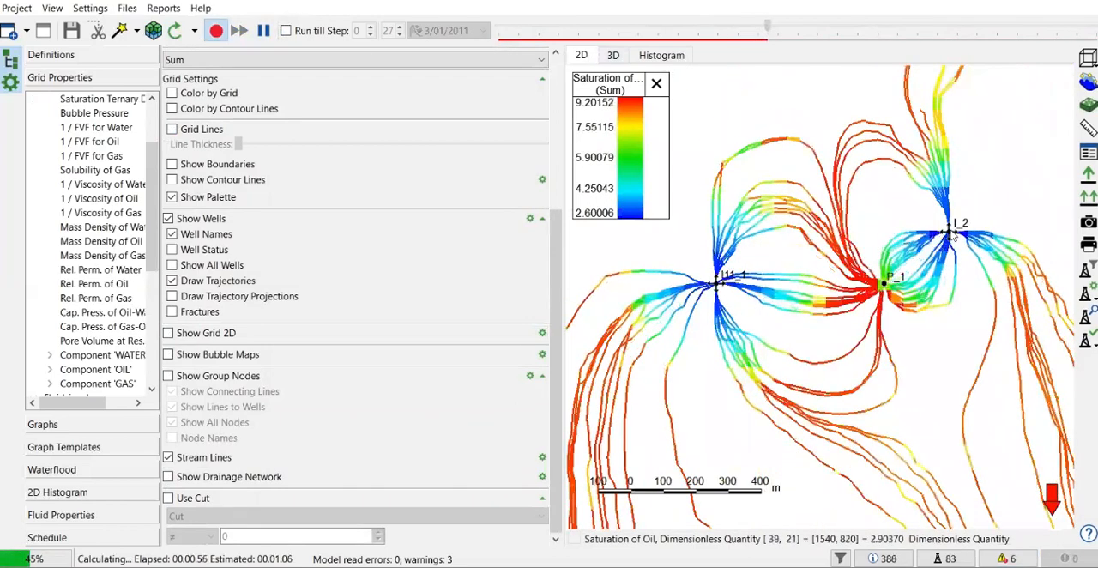
- Examine the streamlines around the three wells in an enlarged 3D view until the calculation nears its end
{"action": "left_click", "coordinate": [613, 56]}
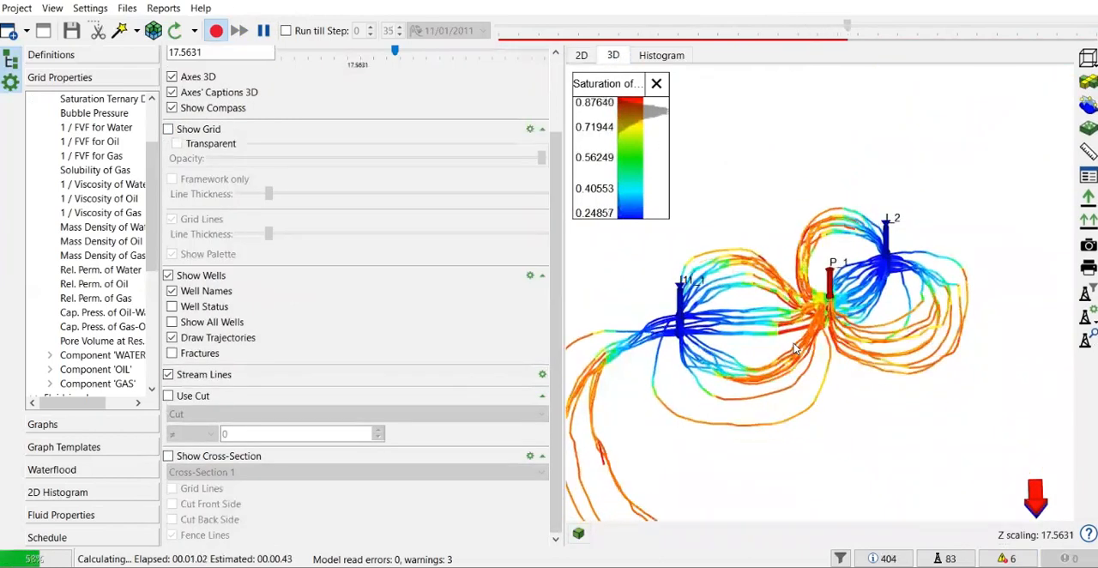
{"action": "scroll", "coordinate": [819, 342], "scroll_direction": "up", "scroll_amount": 3}
{"action": "scroll", "coordinate": [819, 341], "scroll_direction": "up", "scroll_amount": 3}
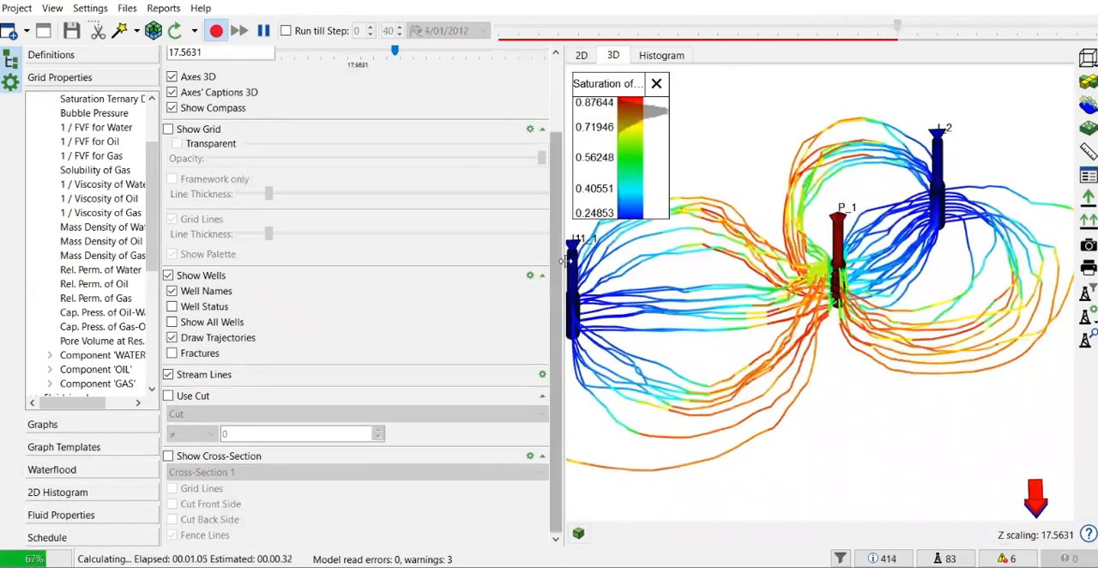
{"action": "left_click_drag", "start_coordinate": [566, 261], "coordinate": [365, 259]}
{"action": "scroll", "coordinate": [741, 341], "scroll_direction": "down", "scroll_amount": 3}
{"action": "scroll", "coordinate": [741, 341], "scroll_direction": "down", "scroll_amount": 3}
{"action": "scroll", "coordinate": [710, 364], "scroll_direction": "up", "scroll_amount": 5}
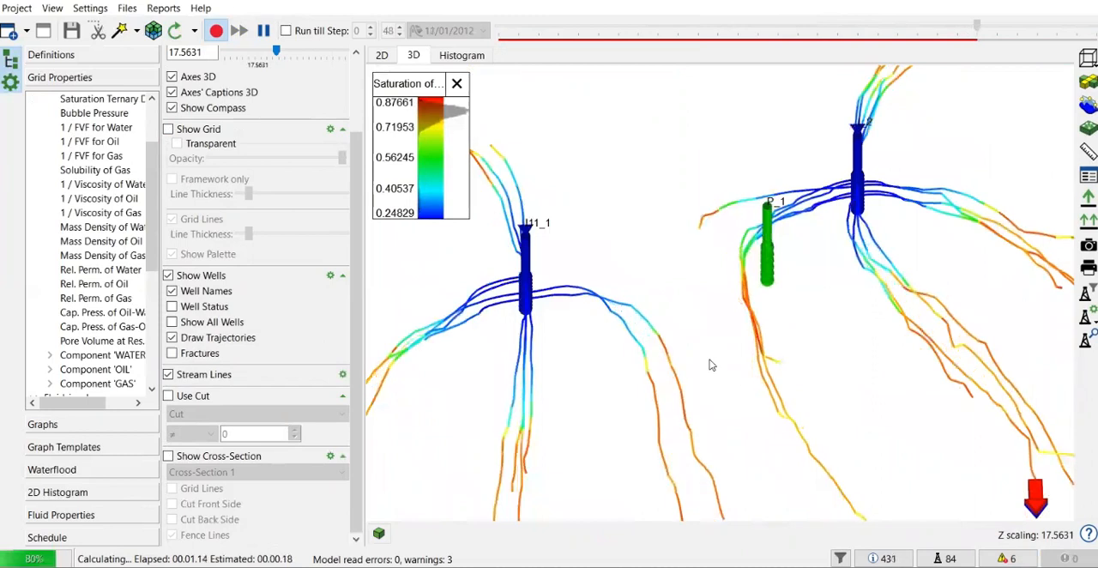
{"action": "scroll", "coordinate": [710, 365], "scroll_direction": "down", "scroll_amount": 3}
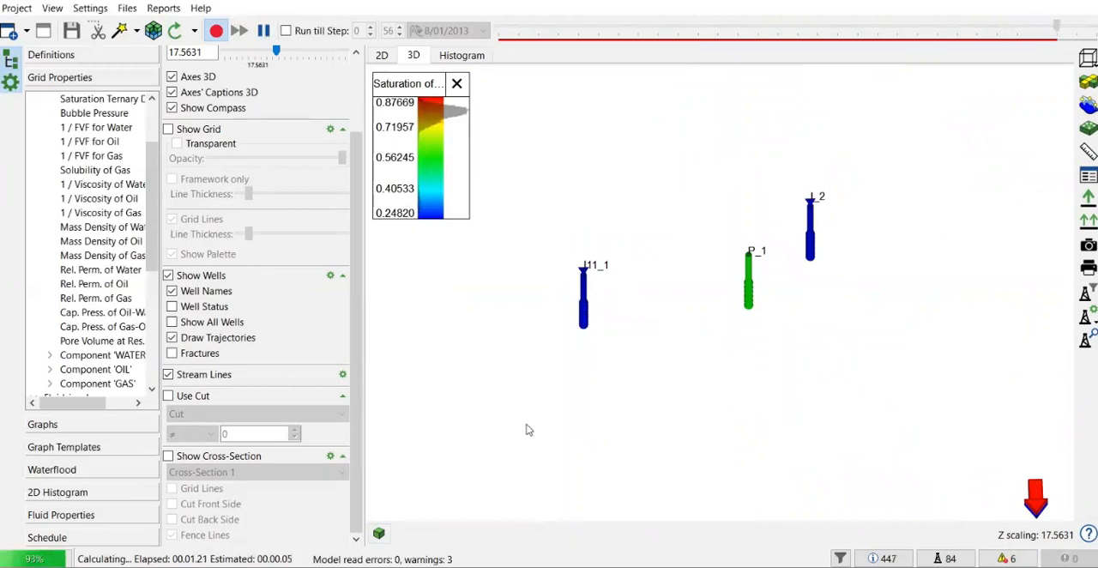
- Plot the rates of well P_1 and examine how its oil and water rates develop over time
{"action": "left_click", "coordinate": [45, 429]}
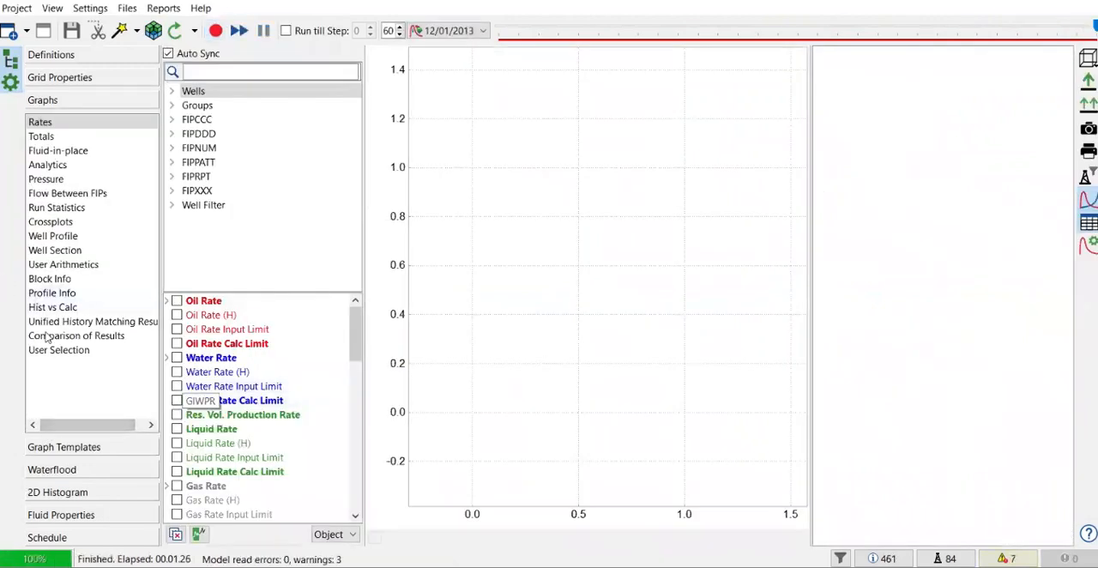
{"action": "left_click", "coordinate": [171, 91]}
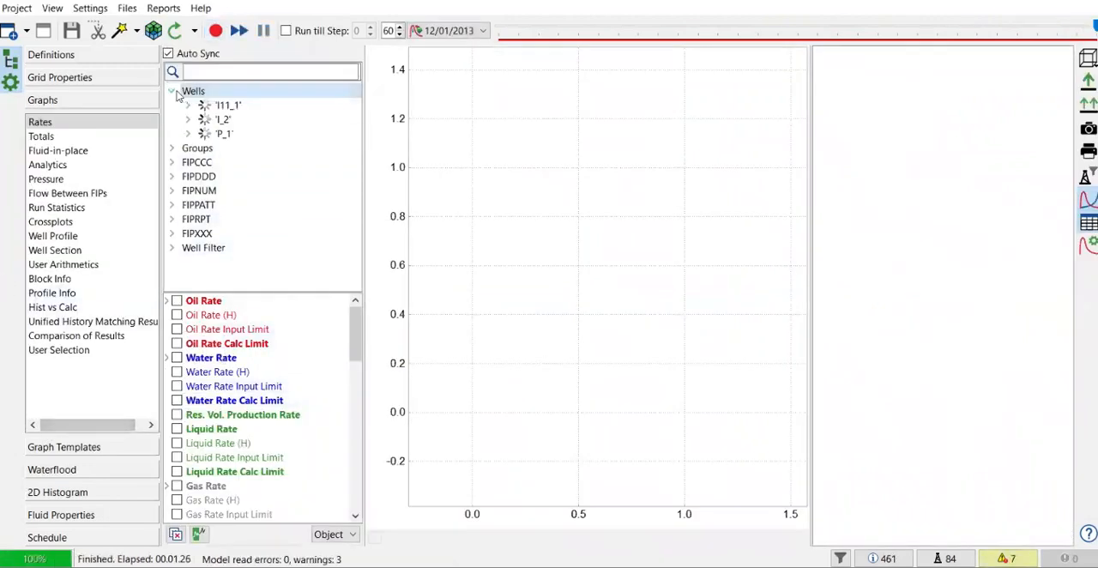
{"action": "left_click", "coordinate": [220, 134]}
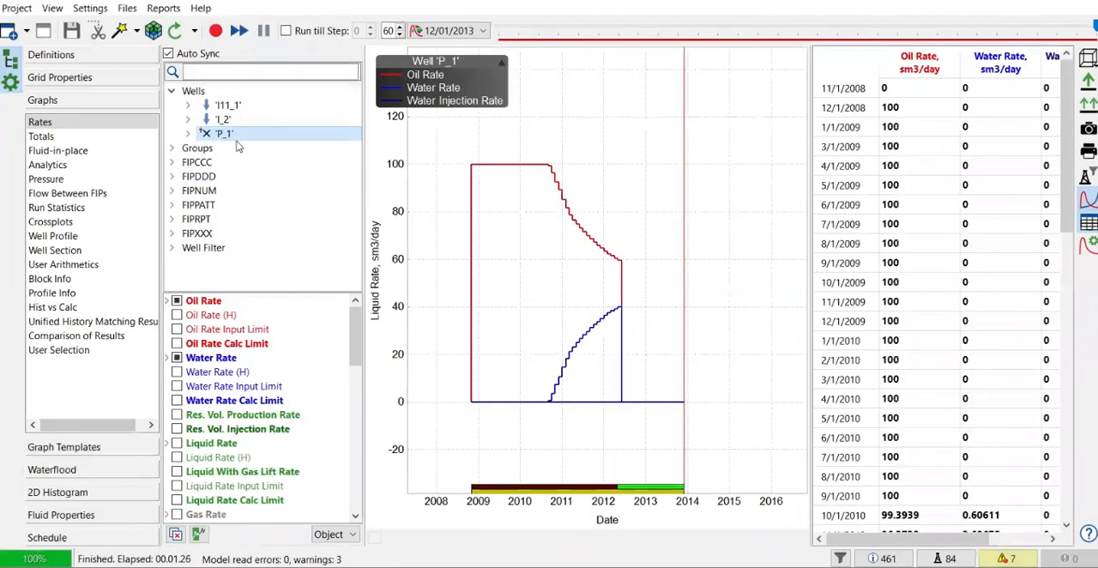
{"action": "left_click_drag", "start_coordinate": [809, 235], "coordinate": [920, 228]}
{"action": "scroll", "coordinate": [676, 286], "scroll_direction": "down", "scroll_amount": 2}
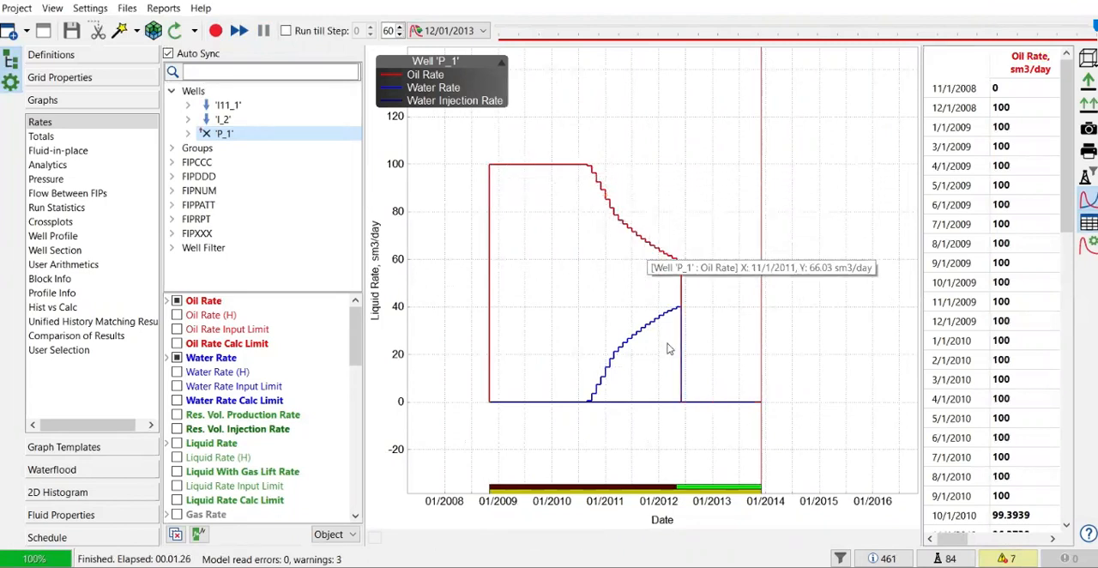
{"action": "scroll", "coordinate": [657, 279], "scroll_direction": "up", "scroll_amount": 2}
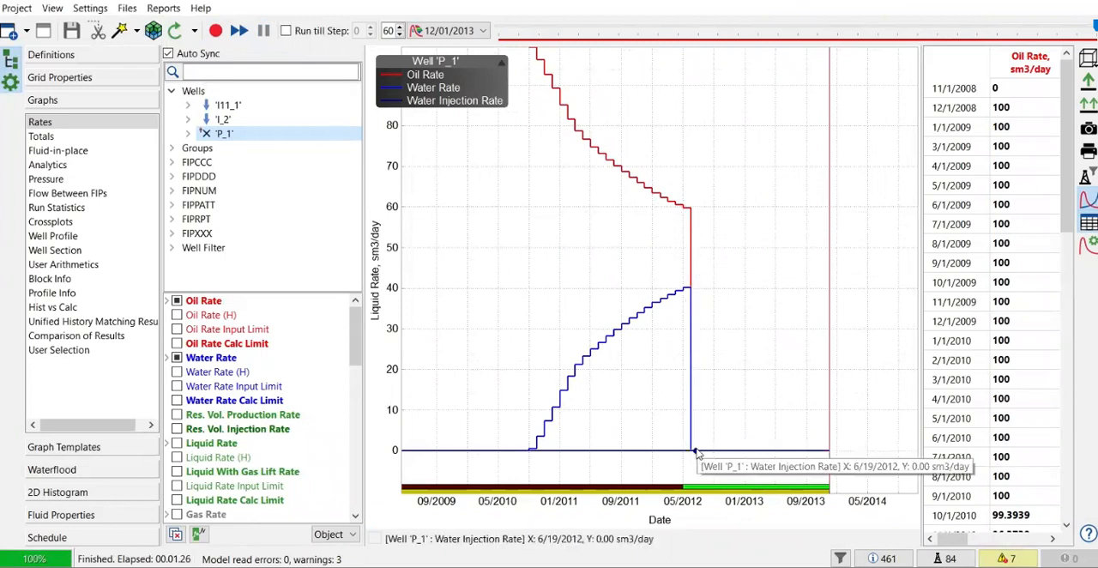
{"action": "scroll", "coordinate": [666, 392], "scroll_direction": "down", "scroll_amount": 2}
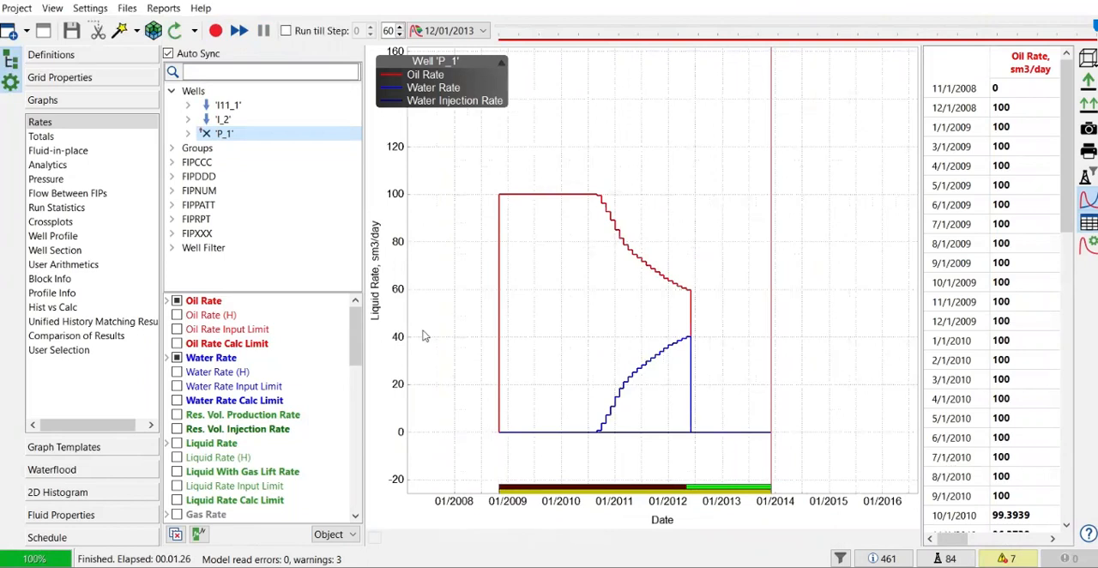
- Plot the pressures of well P_1 and inspect the bottom hole pressure and pressure on equivalent radius curves
{"action": "left_click", "coordinate": [48, 184]}
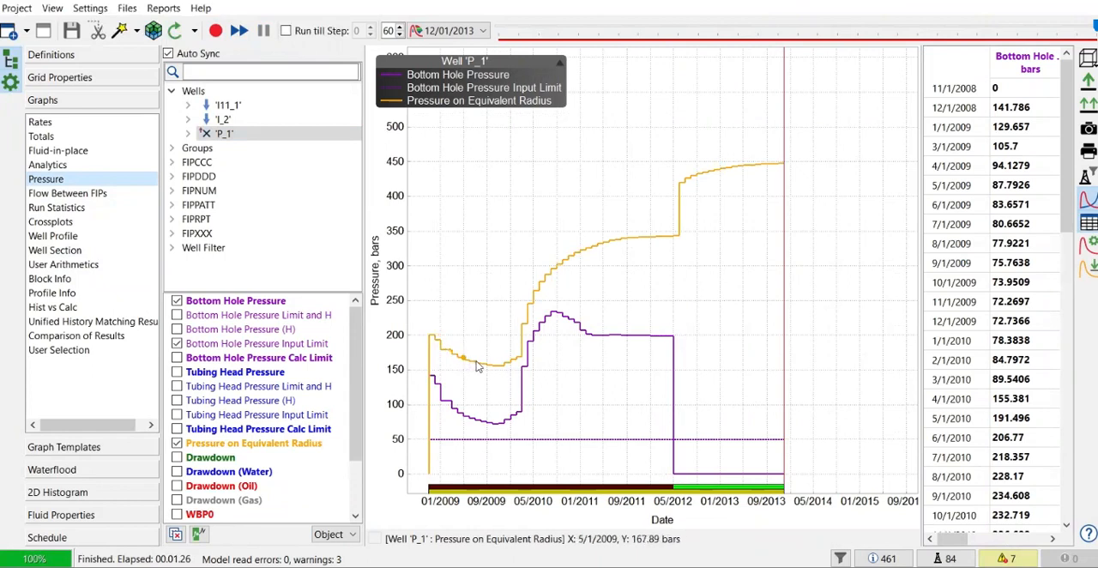
{"action": "mouse_move", "coordinate": [492, 367]}
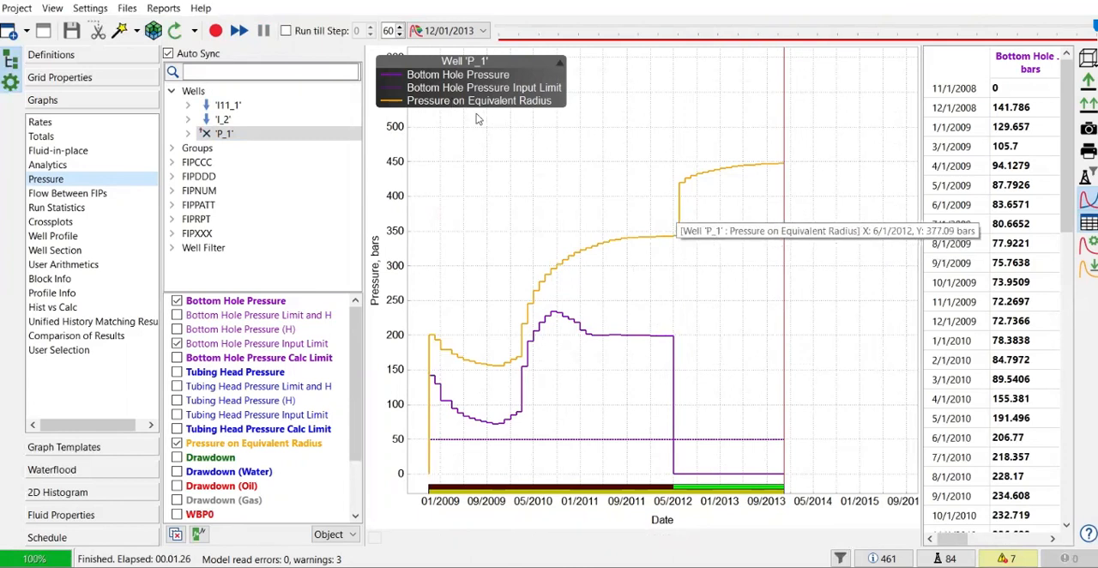
{"action": "mouse_move", "coordinate": [679, 239]}
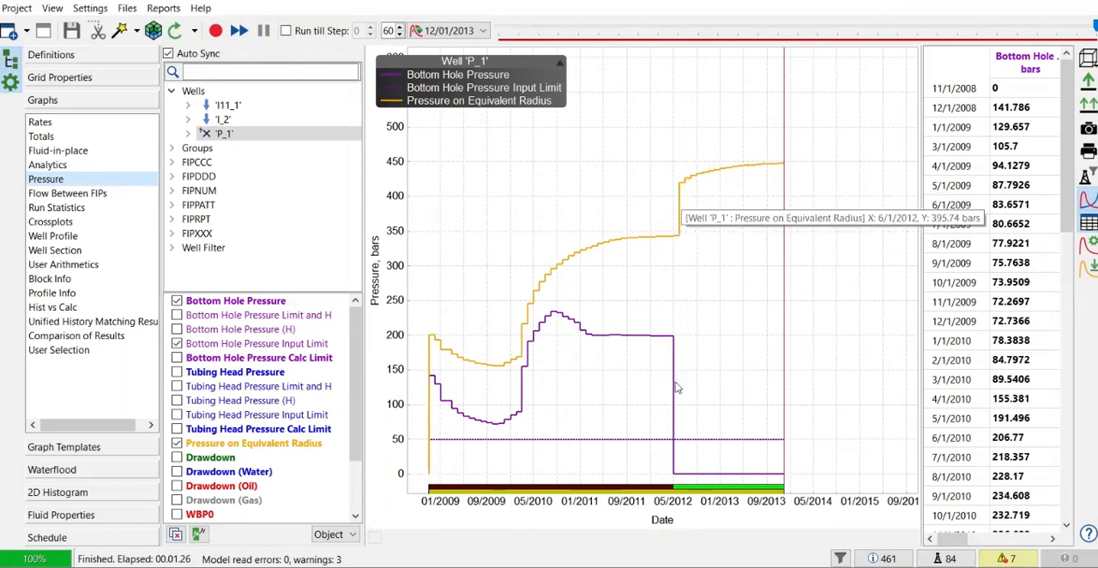
- Plot the watercut of well P_1 against its watercut limit and check the values in the table
{"action": "left_click", "coordinate": [47, 164]}
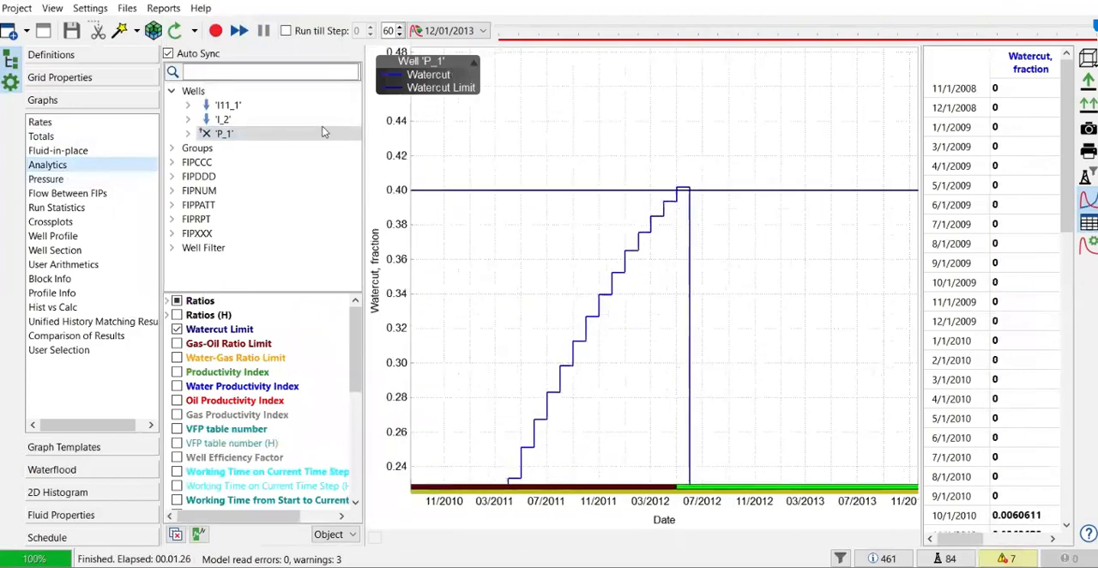
{"action": "scroll", "coordinate": [721, 234], "scroll_direction": "down", "scroll_amount": 3}
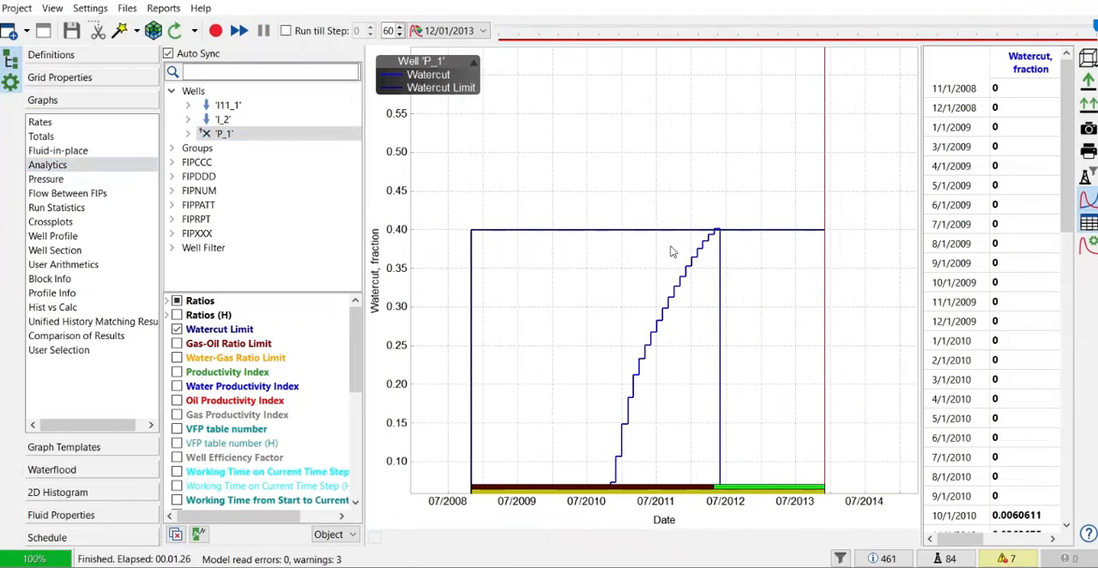
{"action": "left_click_drag", "start_coordinate": [920, 215], "coordinate": [846, 212]}
{"action": "scroll", "coordinate": [935, 206], "scroll_direction": "down", "scroll_amount": 1}
{"action": "scroll", "coordinate": [961, 181], "scroll_direction": "up", "scroll_amount": 1}
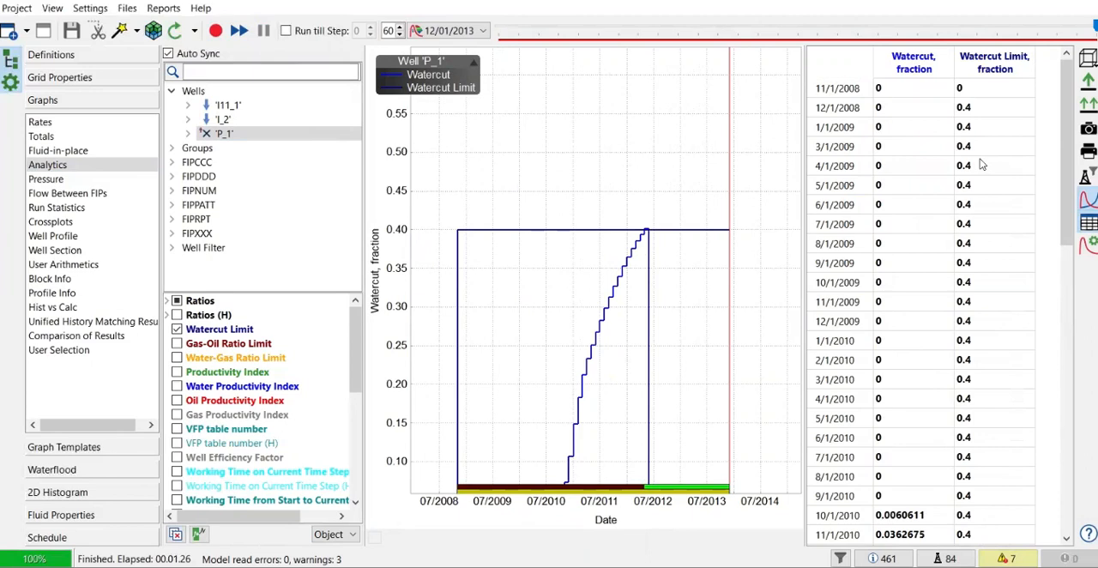
{"action": "scroll", "coordinate": [986, 180], "scroll_direction": "down", "scroll_amount": 10}
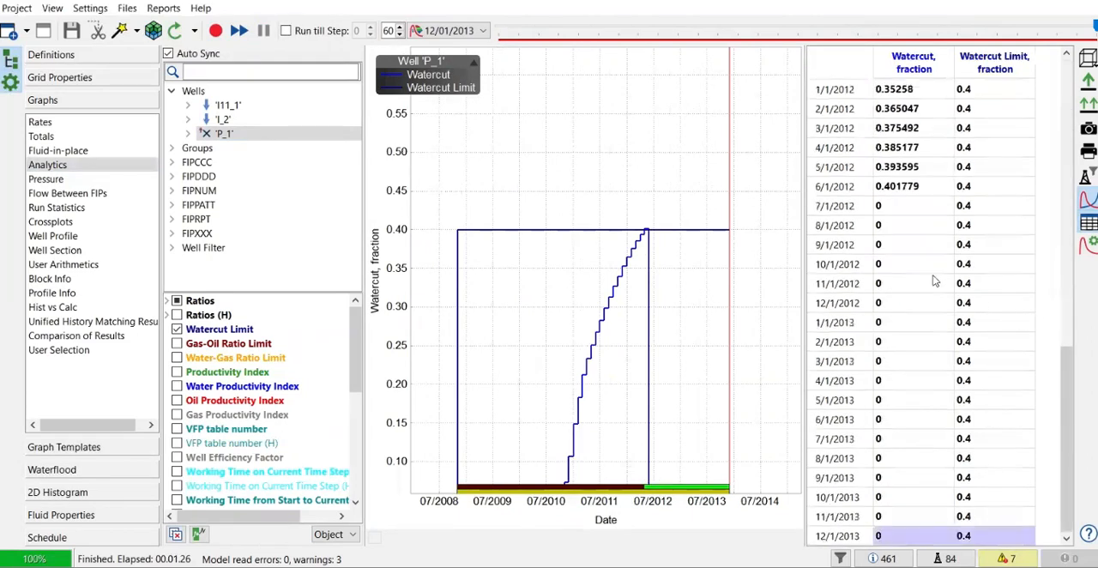
{"action": "scroll", "coordinate": [903, 192], "scroll_direction": "up", "scroll_amount": 3}
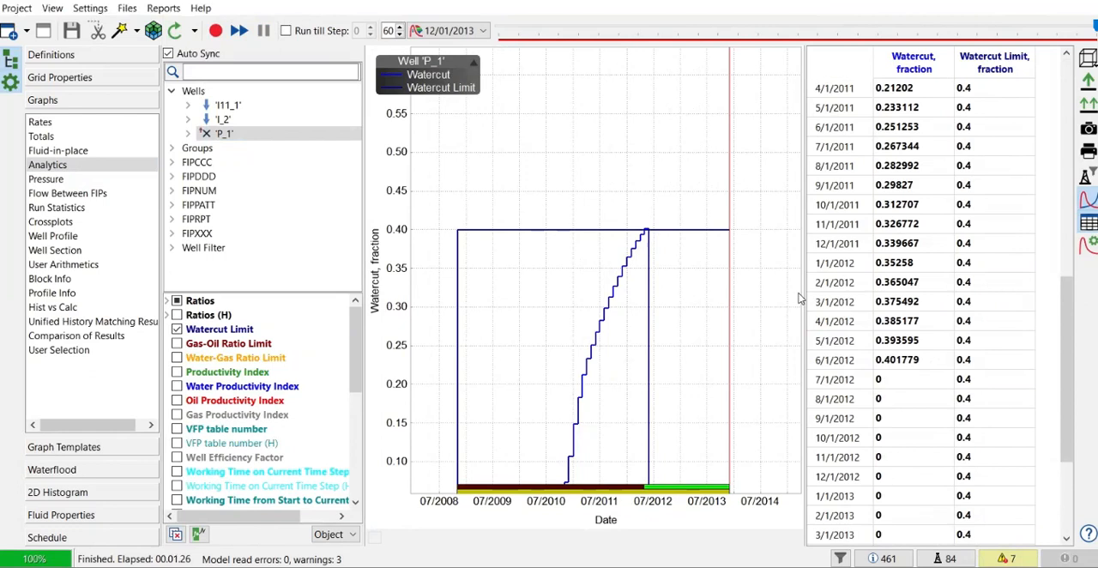
- Compare the water injection rate graphs of wells I11_1 and I_2, and return to the 3D grid property view
{"action": "left_click", "coordinate": [227, 105]}
{"action": "left_click", "coordinate": [63, 123]}
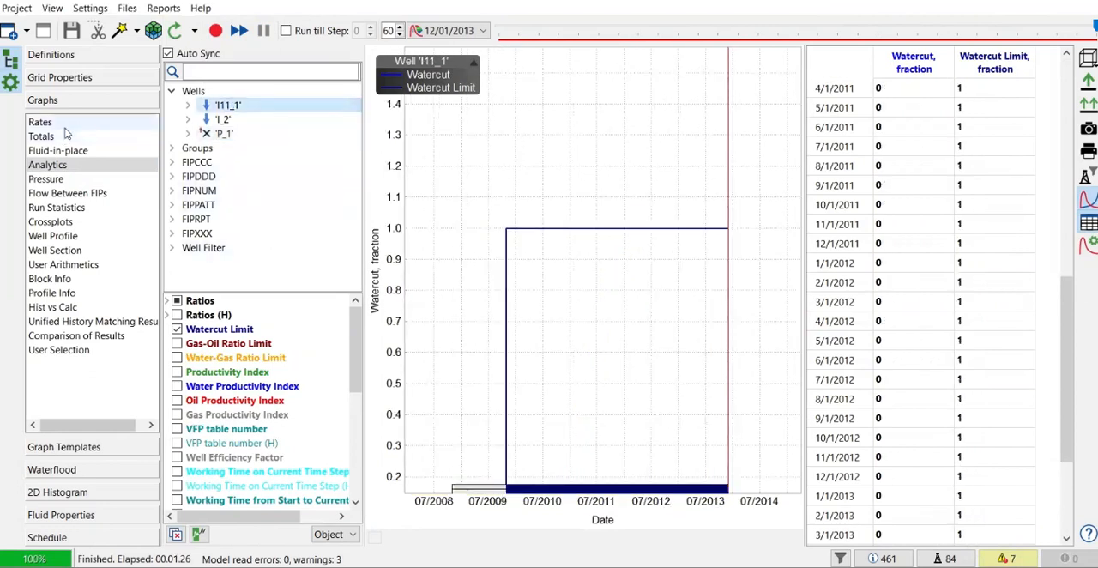
{"action": "left_click", "coordinate": [219, 120]}
{"action": "left_click", "coordinate": [220, 105]}
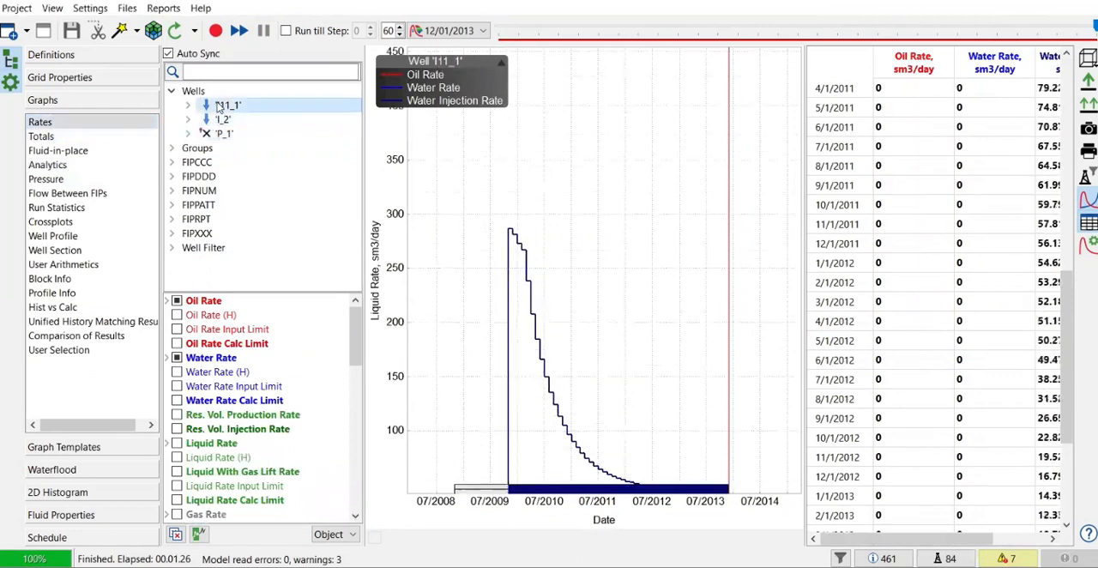
{"action": "left_click", "coordinate": [224, 120]}
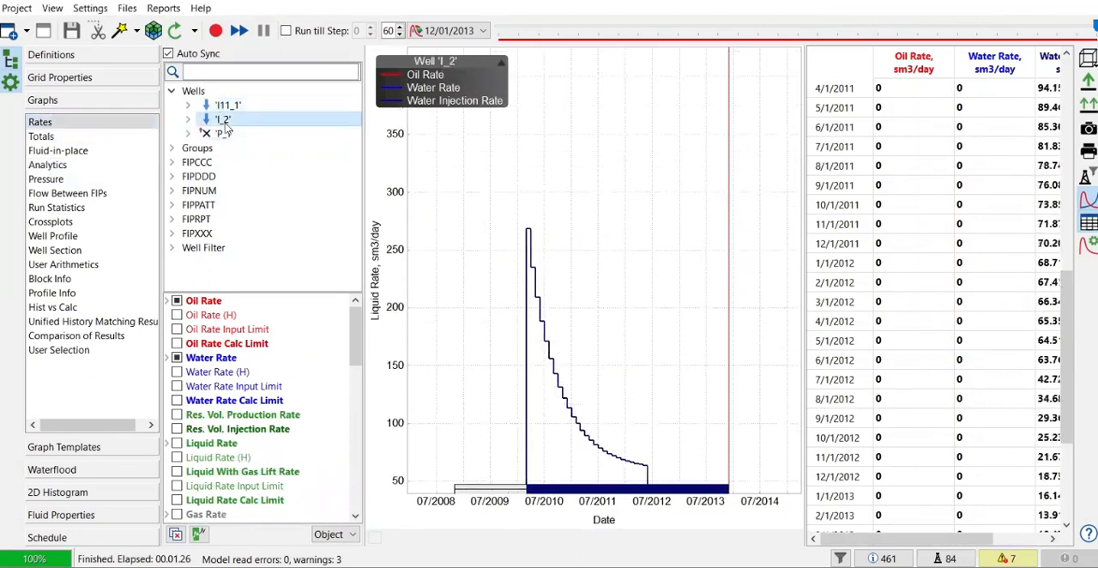
{"action": "left_click", "coordinate": [225, 105]}
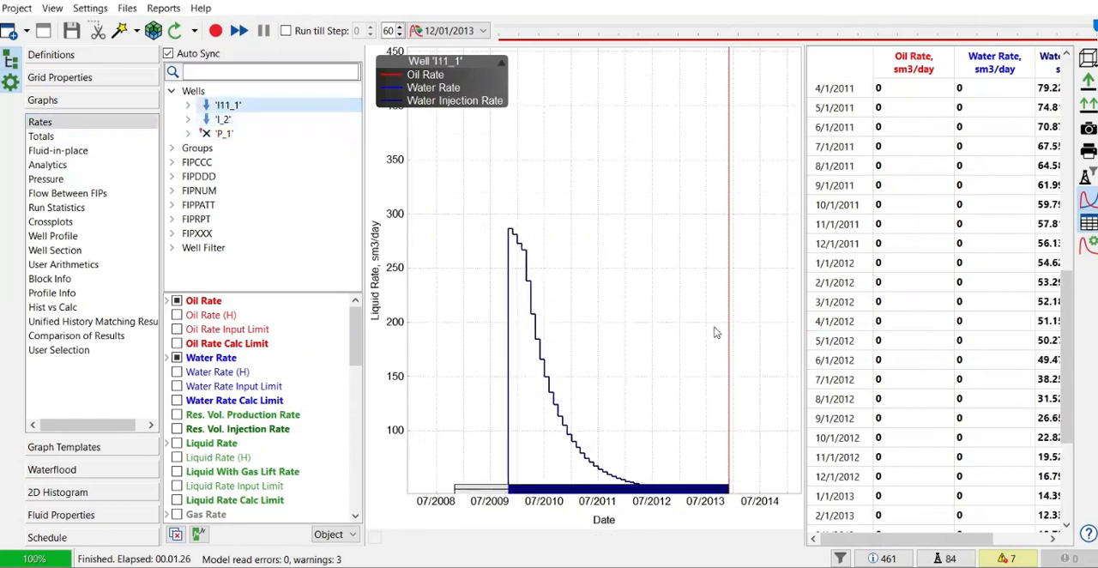
{"action": "left_click_drag", "start_coordinate": [806, 300], "coordinate": [890, 291]}
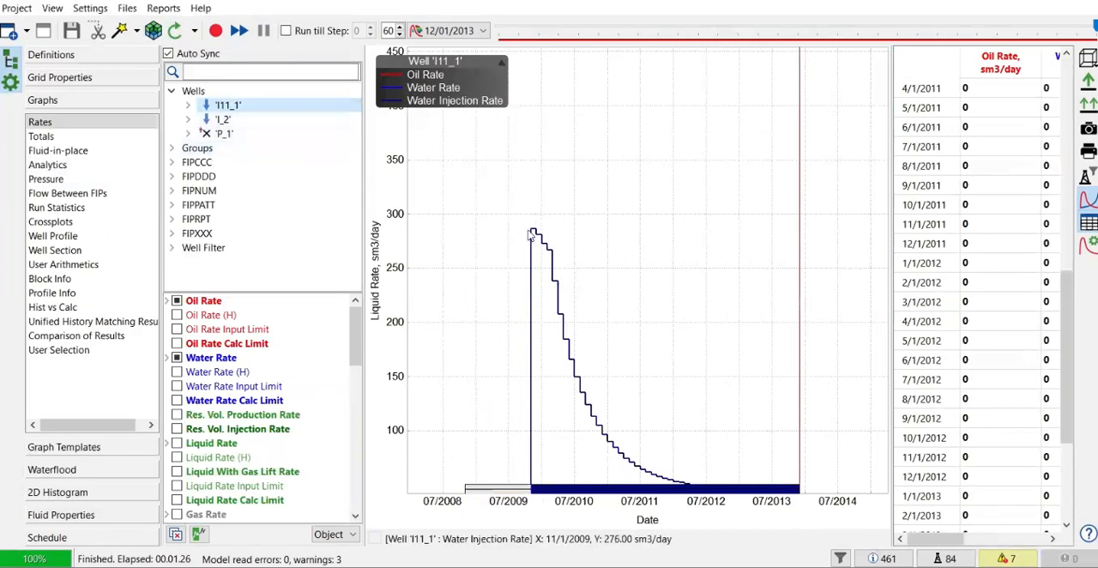
{"action": "mouse_move", "coordinate": [531, 234]}
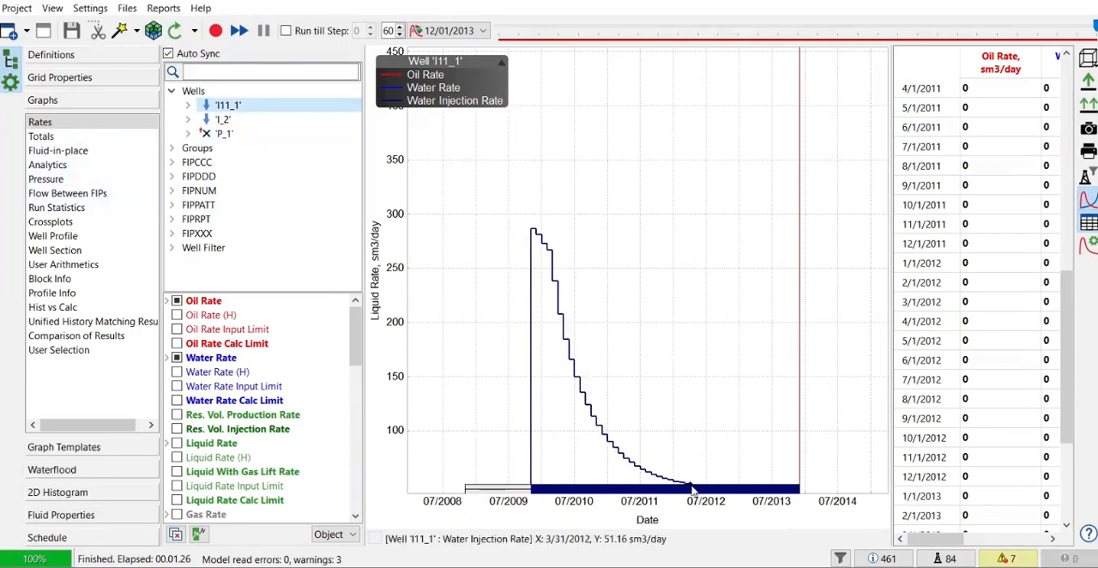
{"action": "left_click", "coordinate": [223, 119]}
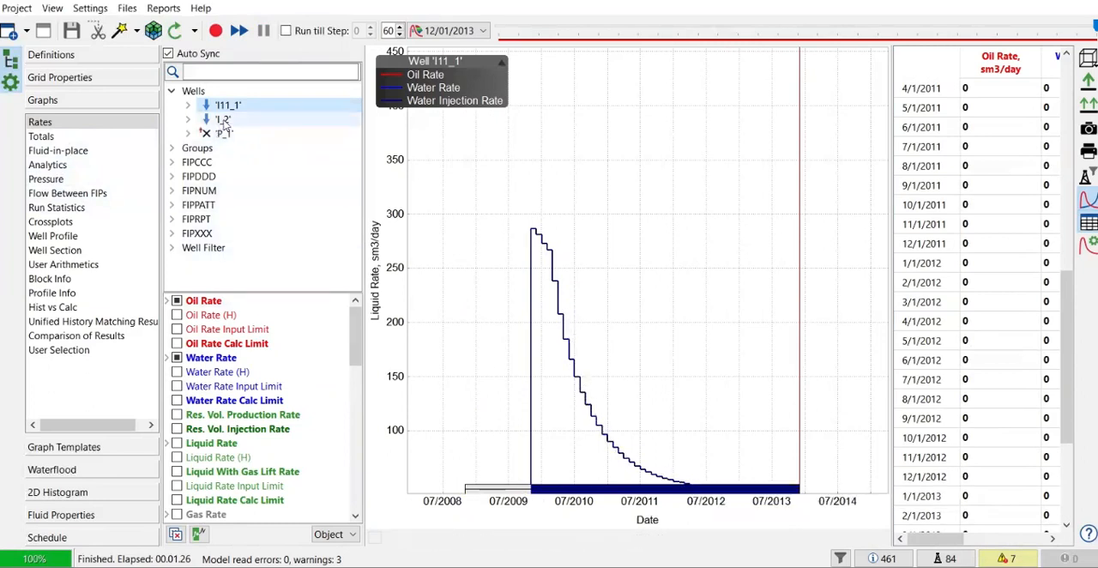
{"action": "left_click", "coordinate": [59, 78]}
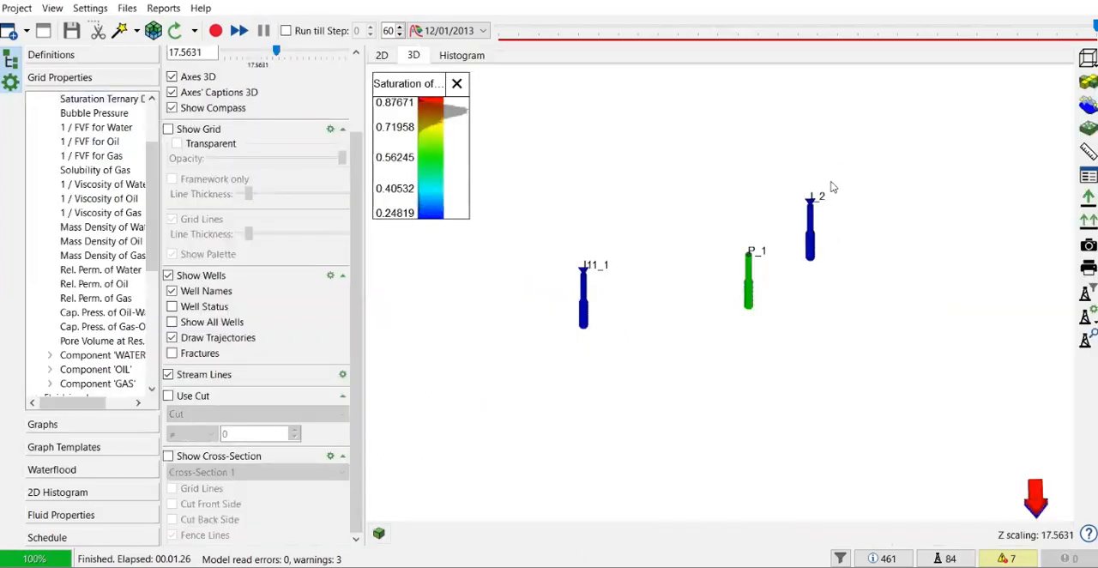
- Compare the water injection rate graphs of wells I11_1 and I_2
{"action": "left_click", "coordinate": [57, 428]}
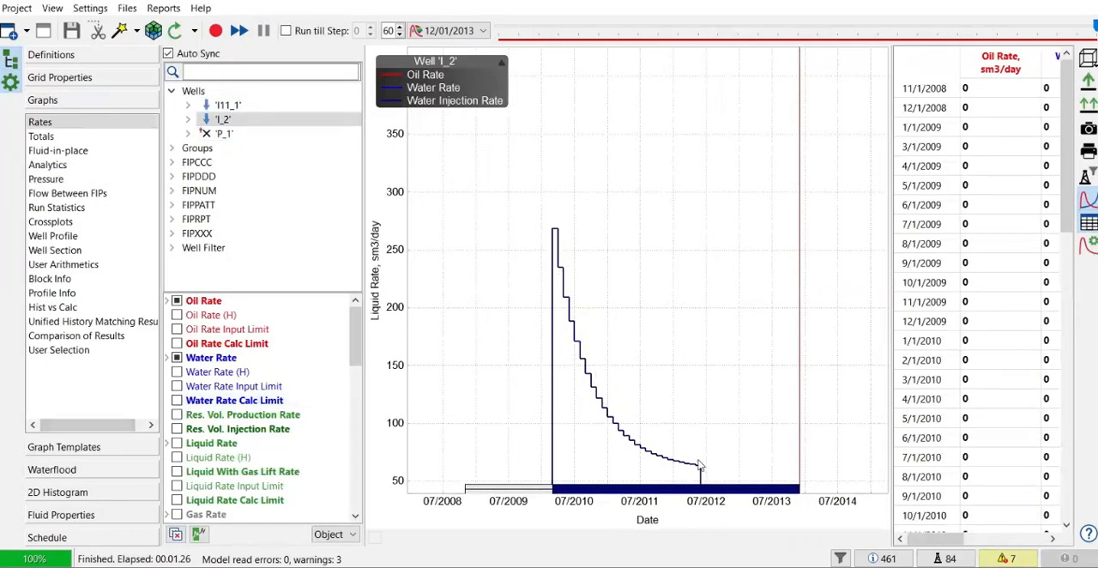
{"action": "left_click", "coordinate": [228, 104]}
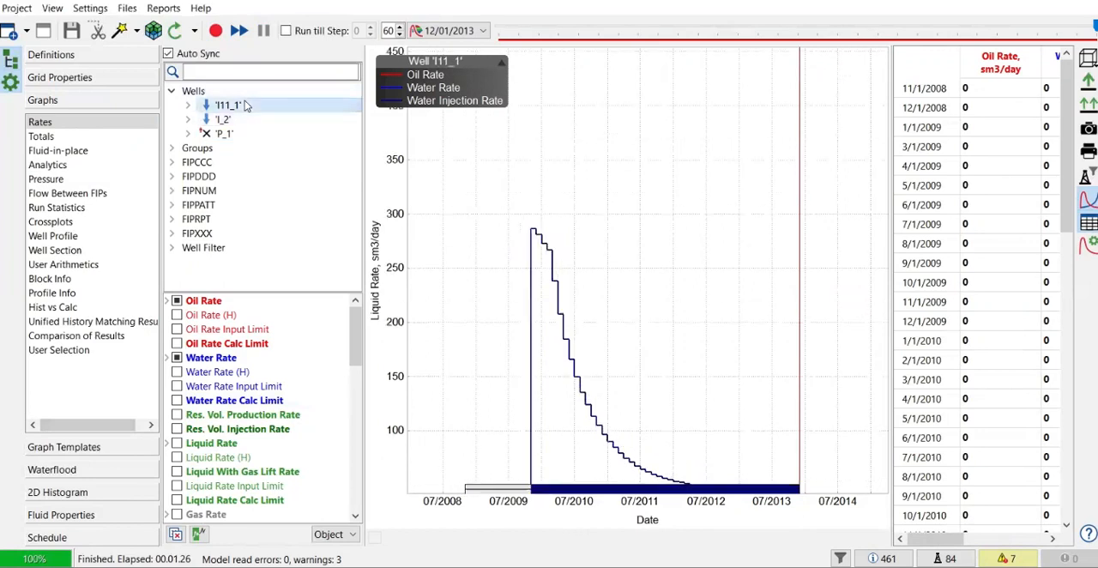
{"action": "left_click", "coordinate": [221, 120]}
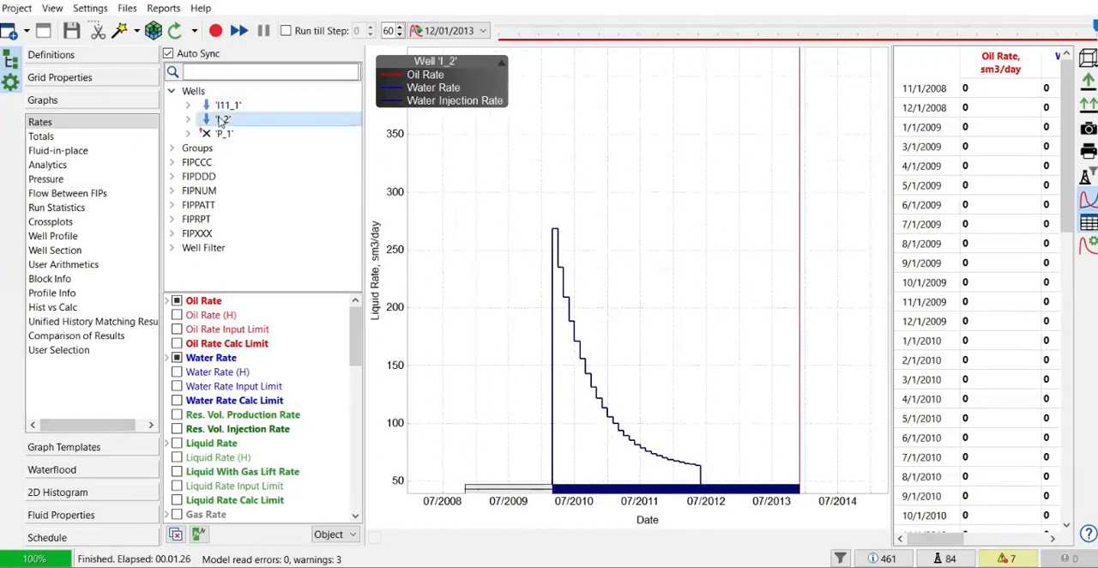
- Plot the pressures of well I_2 and examine how its pressure on equivalent radius approaches the bottom hole pressure limit in 2013
{"action": "left_click", "coordinate": [42, 182]}
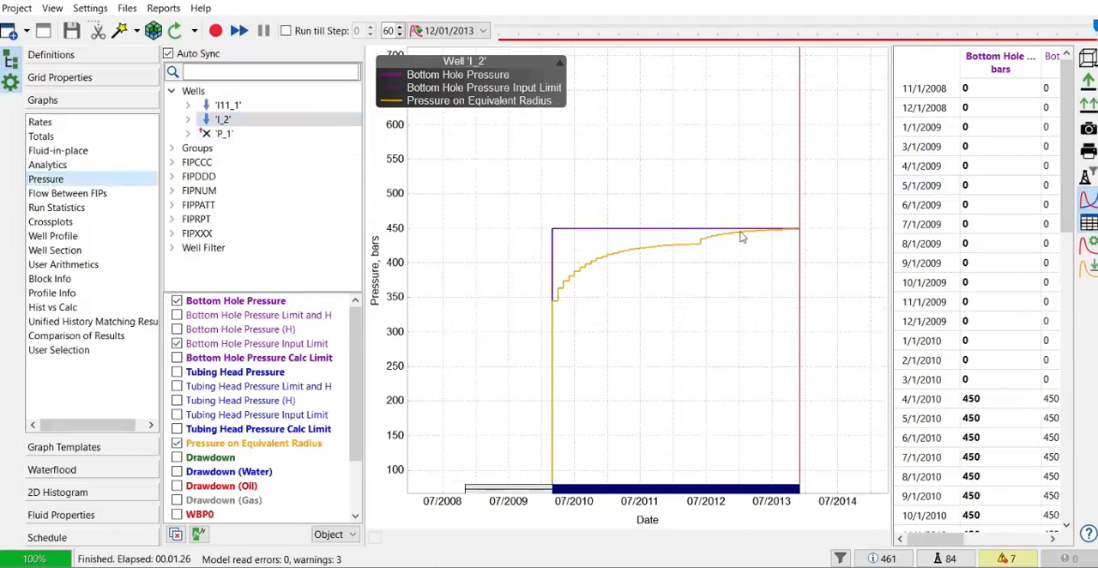
{"action": "scroll", "coordinate": [742, 237], "scroll_direction": "up", "scroll_amount": 3}
{"action": "scroll", "coordinate": [739, 235], "scroll_direction": "down", "scroll_amount": 4}
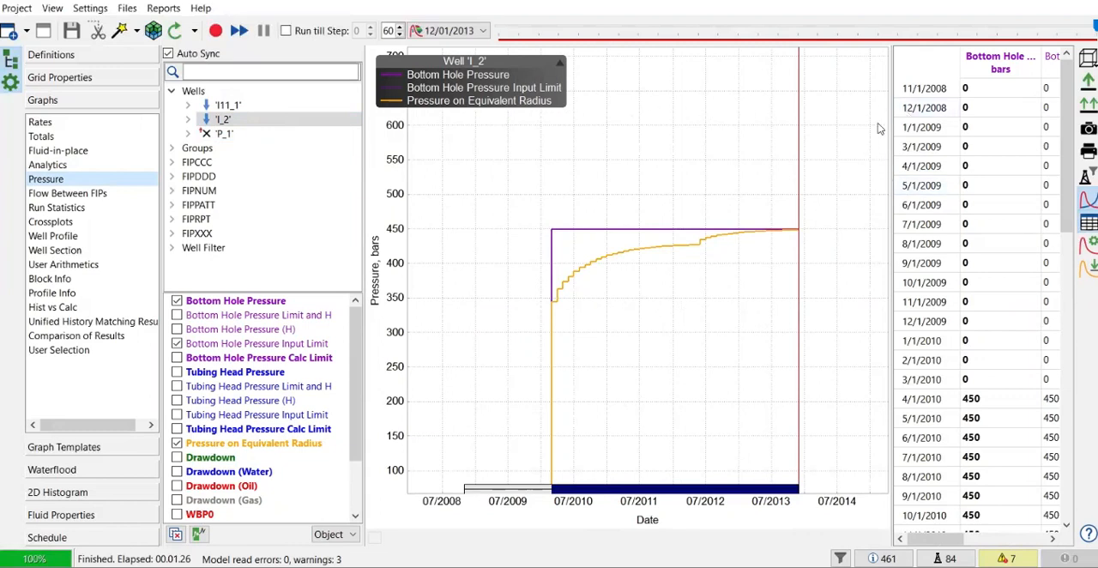
{"action": "left_click_drag", "start_coordinate": [893, 113], "coordinate": [997, 113]}
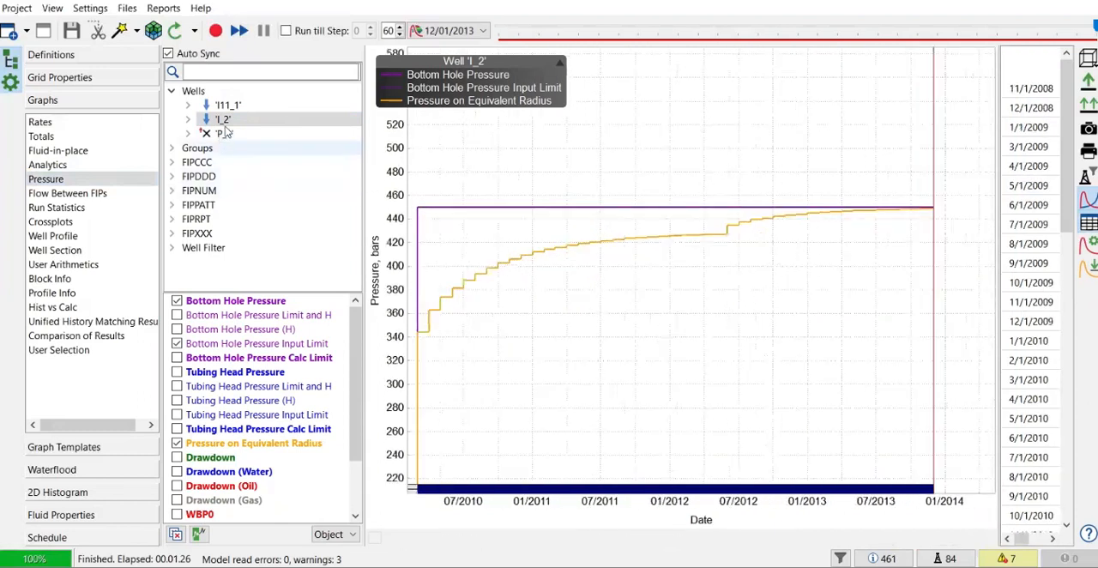
{"action": "scroll", "coordinate": [912, 223], "scroll_direction": "up", "scroll_amount": 1}
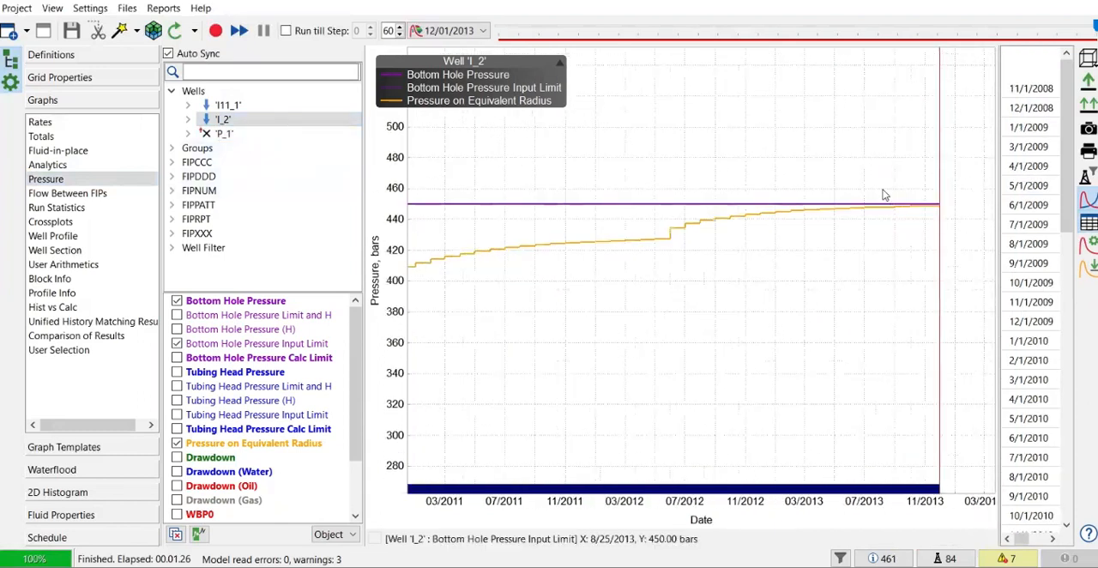
{"action": "left_click_drag", "start_coordinate": [909, 224], "coordinate": [908, 223]}
{"action": "scroll", "coordinate": [814, 301], "scroll_direction": "down", "scroll_amount": 2}
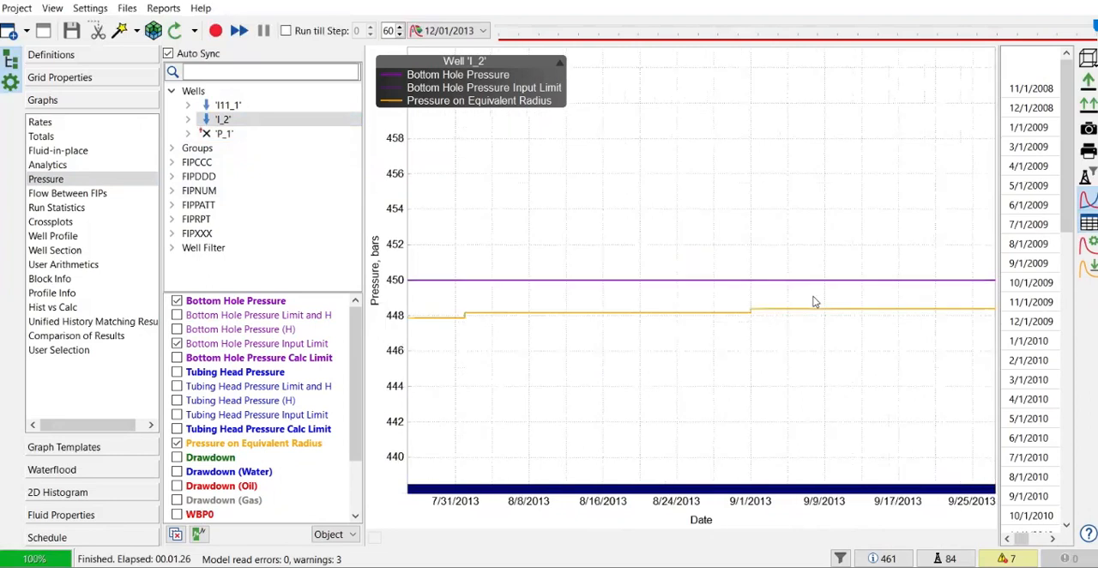
{"action": "scroll", "coordinate": [814, 301], "scroll_direction": "down", "scroll_amount": 5}
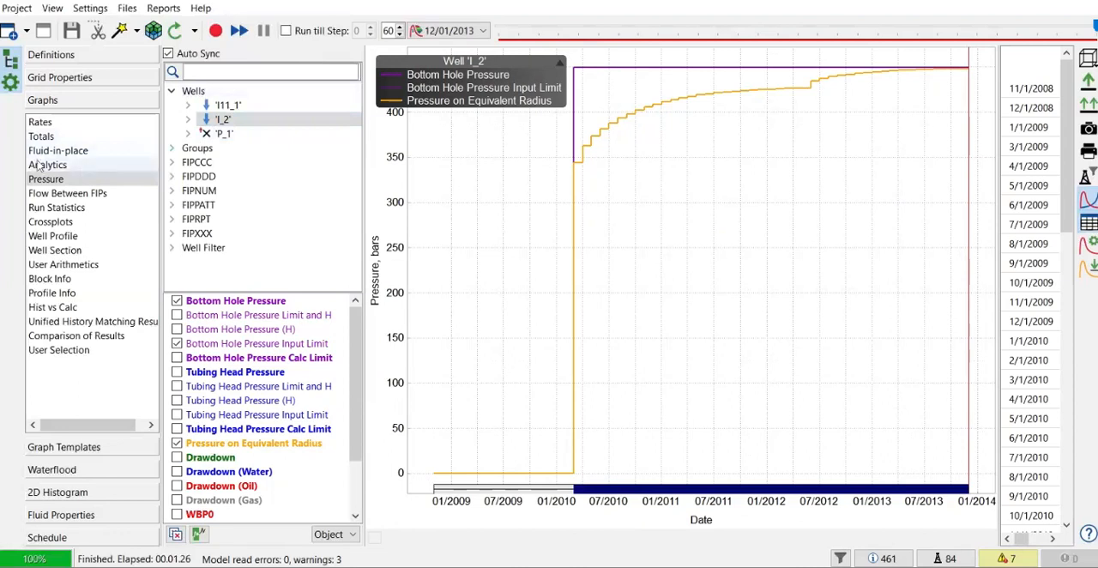
- Plot the average pressure of the FIELD group and read its value near the end of 2013
{"action": "left_click", "coordinate": [172, 147]}
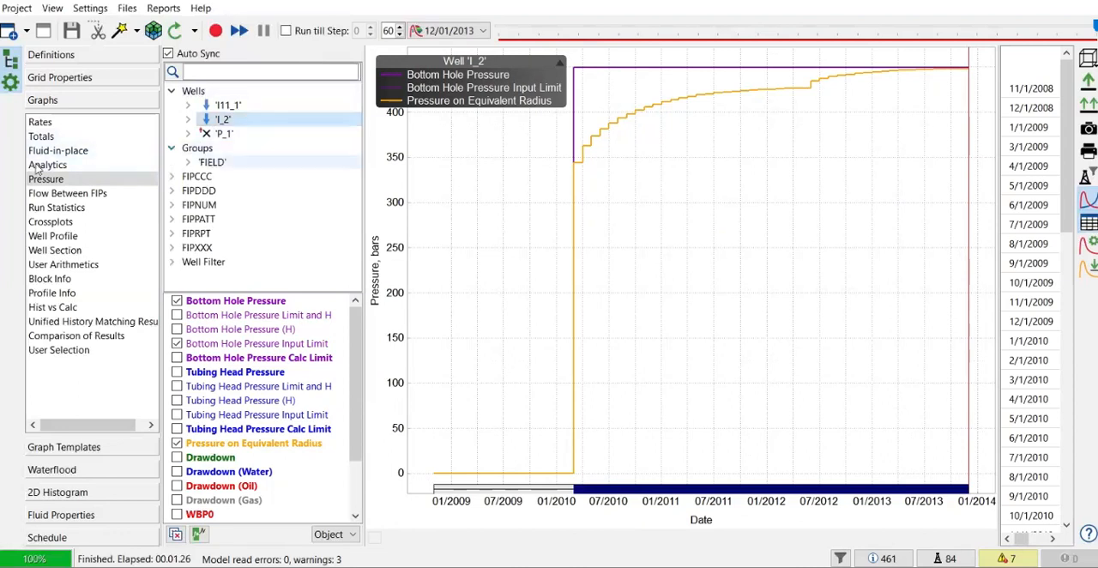
{"action": "left_click", "coordinate": [212, 163]}
{"action": "left_click_drag", "start_coordinate": [418, 64], "coordinate": [841, 479]}
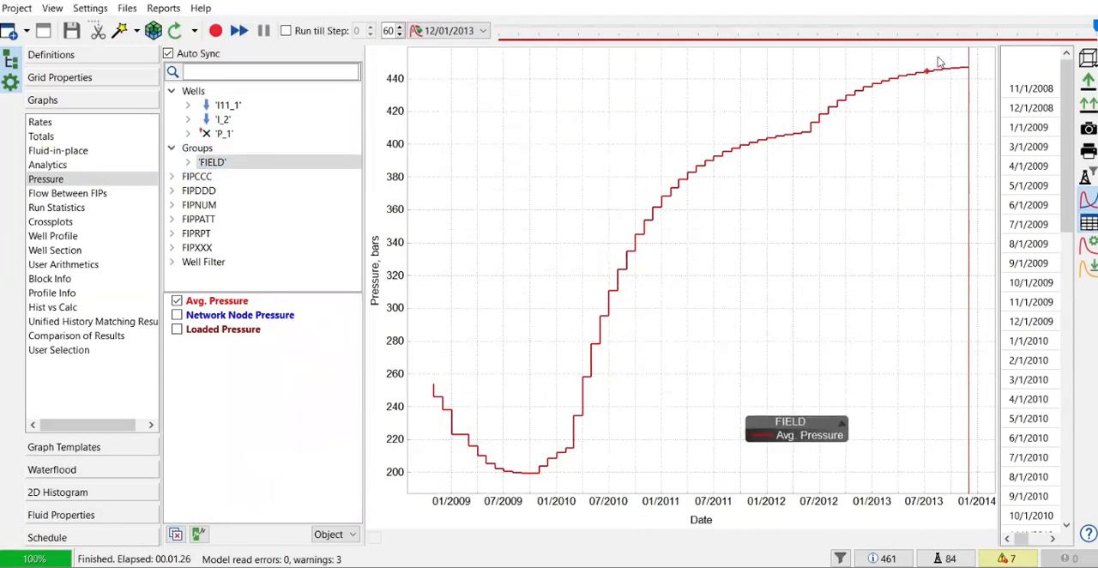
{"action": "mouse_move", "coordinate": [963, 72]}
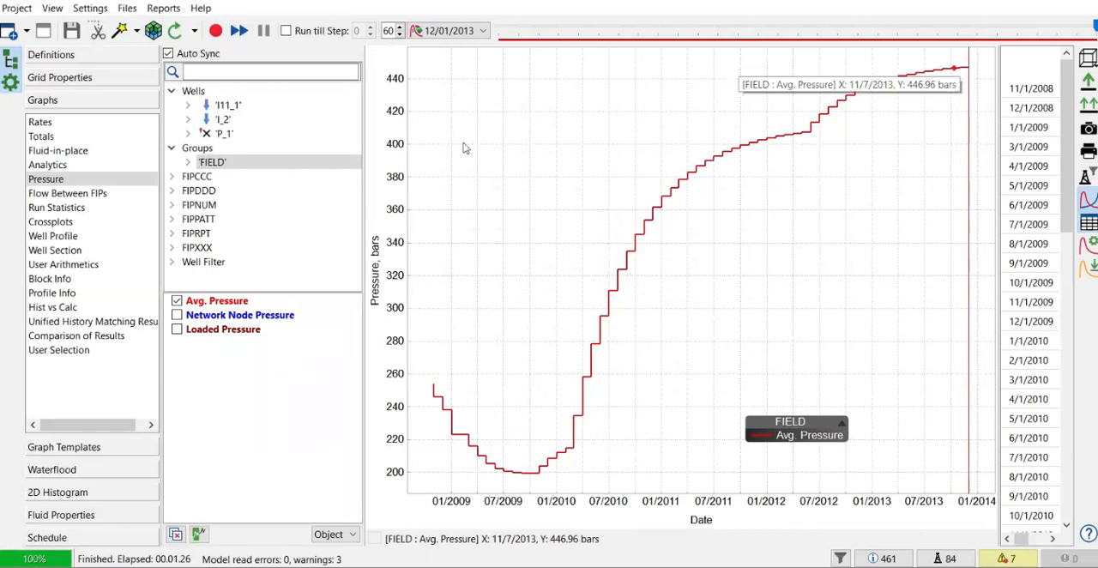
- Plot the pressures of well I11_1 and inspect its bottom hole pressure input limit near the end of 2013
{"action": "left_click", "coordinate": [233, 106]}
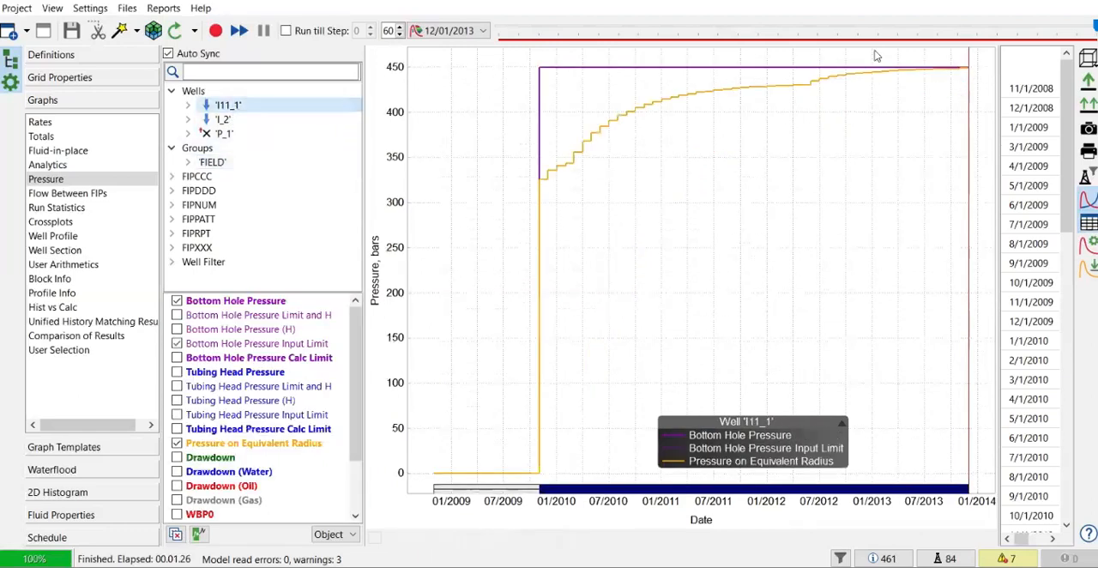
{"action": "scroll", "coordinate": [950, 75], "scroll_direction": "up", "scroll_amount": 2}
{"action": "scroll", "coordinate": [950, 82], "scroll_direction": "down", "scroll_amount": 2}
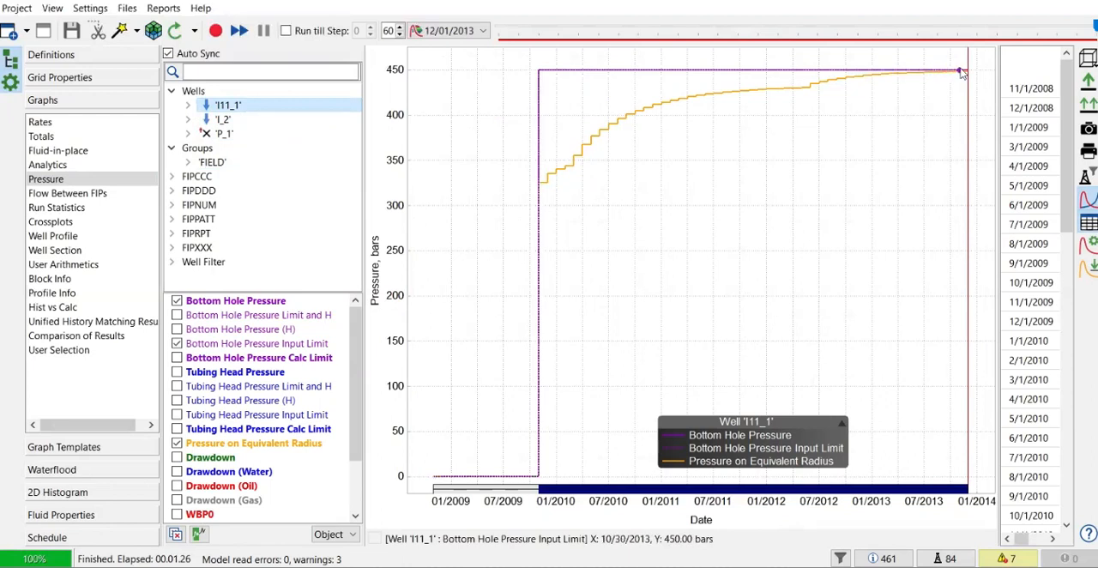
{"action": "mouse_move", "coordinate": [962, 74]}
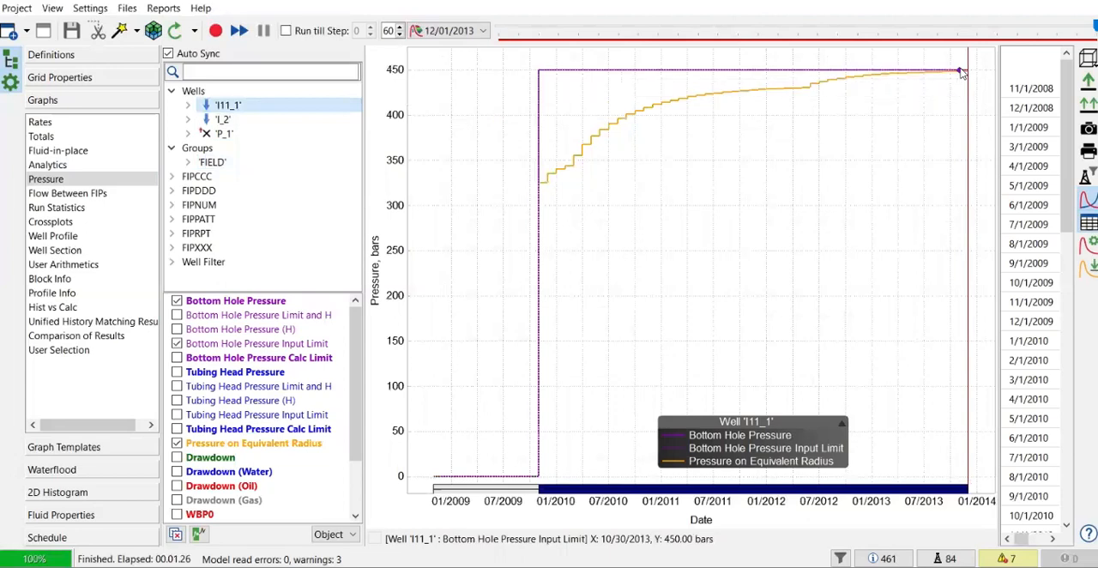
- Plot the rates of well I11_1 beside a wider data table, hiding Oil Rate and Water Rate so only Water Injection Rate remains
{"action": "left_click", "coordinate": [50, 126]}
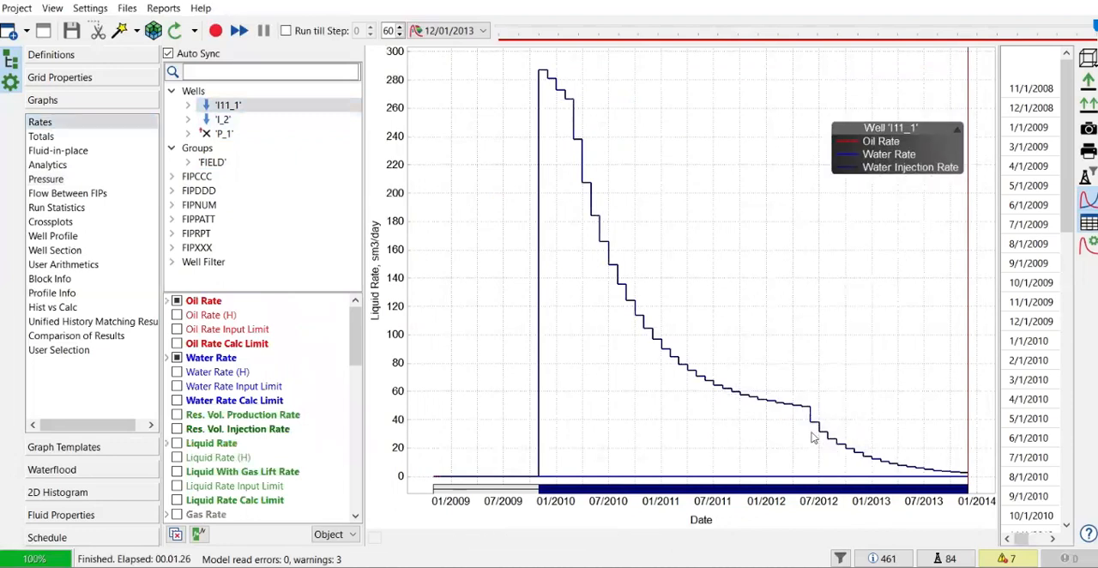
{"action": "left_click_drag", "start_coordinate": [1000, 367], "coordinate": [849, 372]}
{"action": "scroll", "coordinate": [972, 273], "scroll_direction": "down", "scroll_amount": 11}
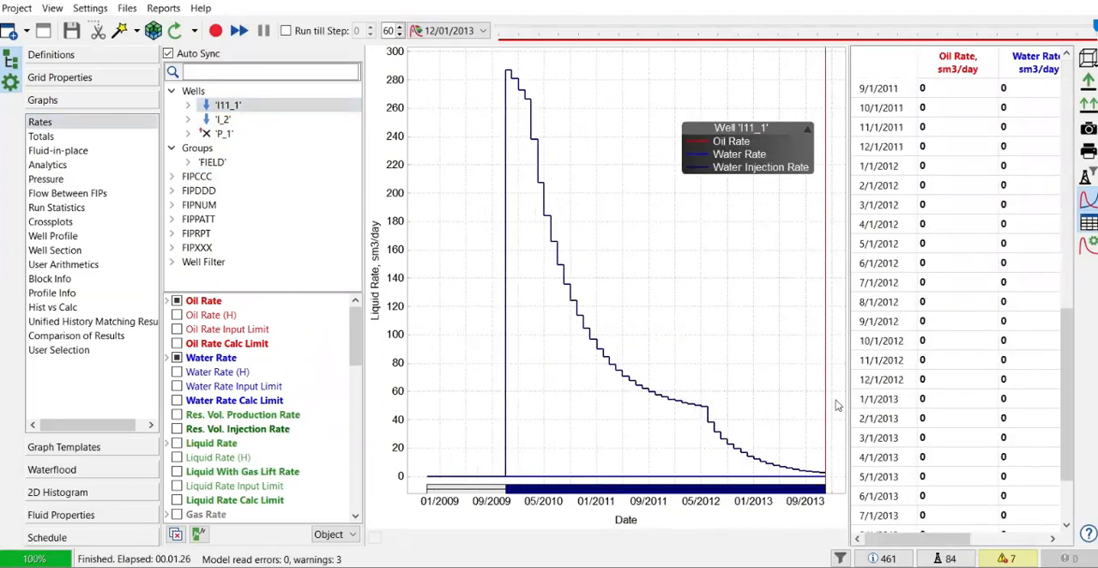
{"action": "left_click", "coordinate": [177, 301]}
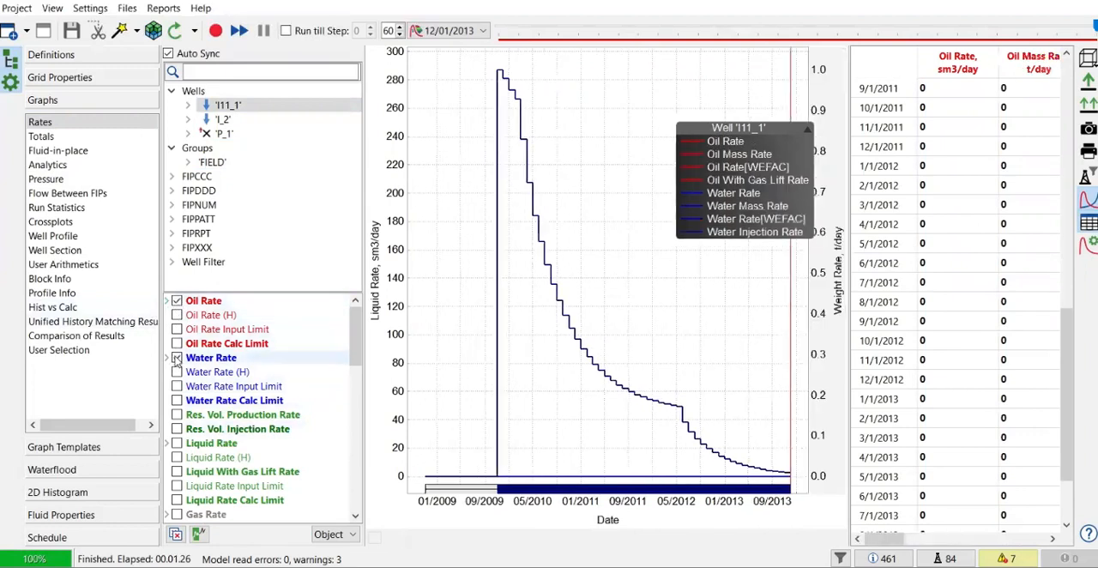
{"action": "left_click", "coordinate": [177, 301]}
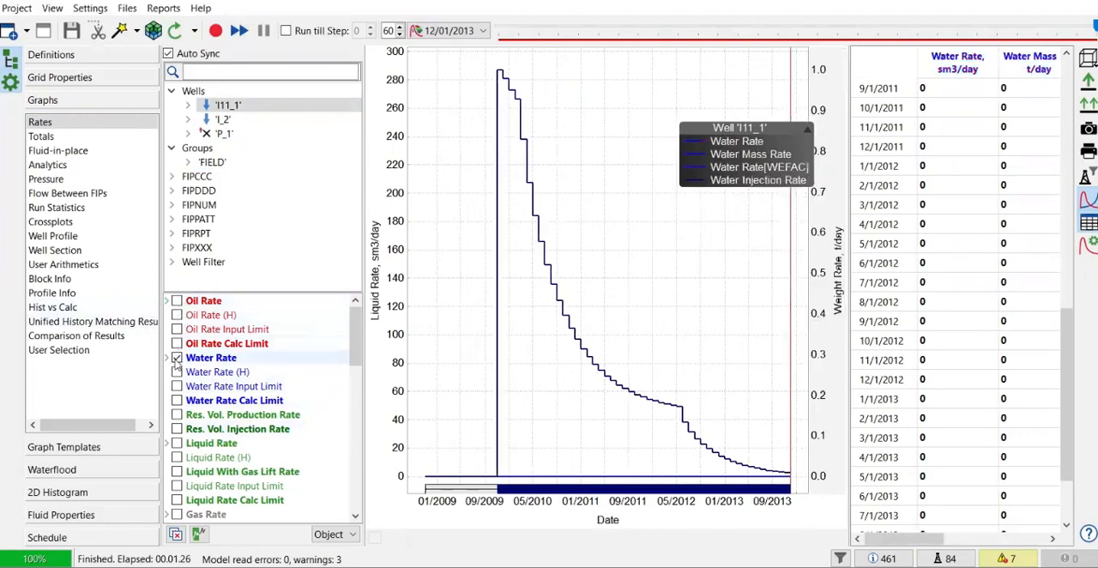
{"action": "left_click", "coordinate": [177, 358]}
- Check the 2012–2013 water injection rates of well I11_1 in the table and graph, and those of well I_2
{"action": "scroll", "coordinate": [177, 371], "scroll_direction": "down", "scroll_amount": 2}
{"action": "scroll", "coordinate": [177, 371], "scroll_direction": "down", "scroll_amount": 2}
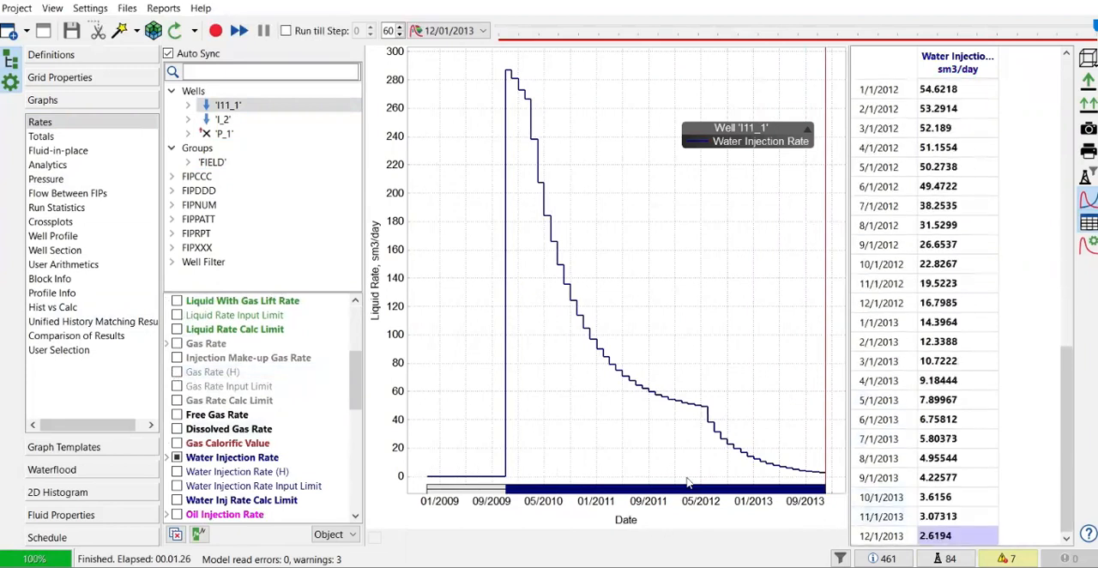
{"action": "scroll", "coordinate": [696, 457], "scroll_direction": "down", "scroll_amount": 1}
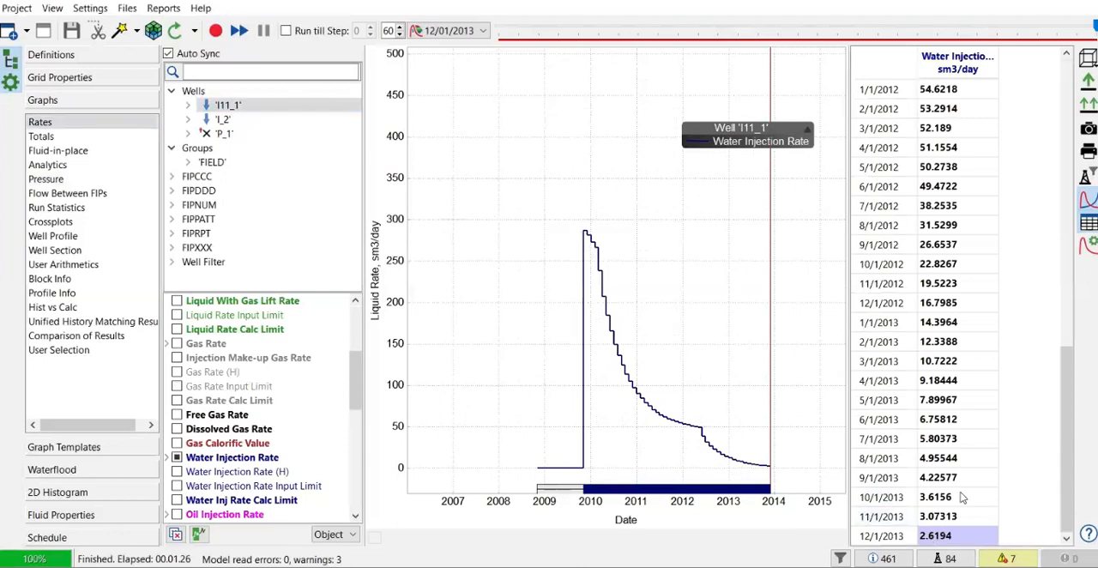
{"action": "left_click", "coordinate": [232, 121]}
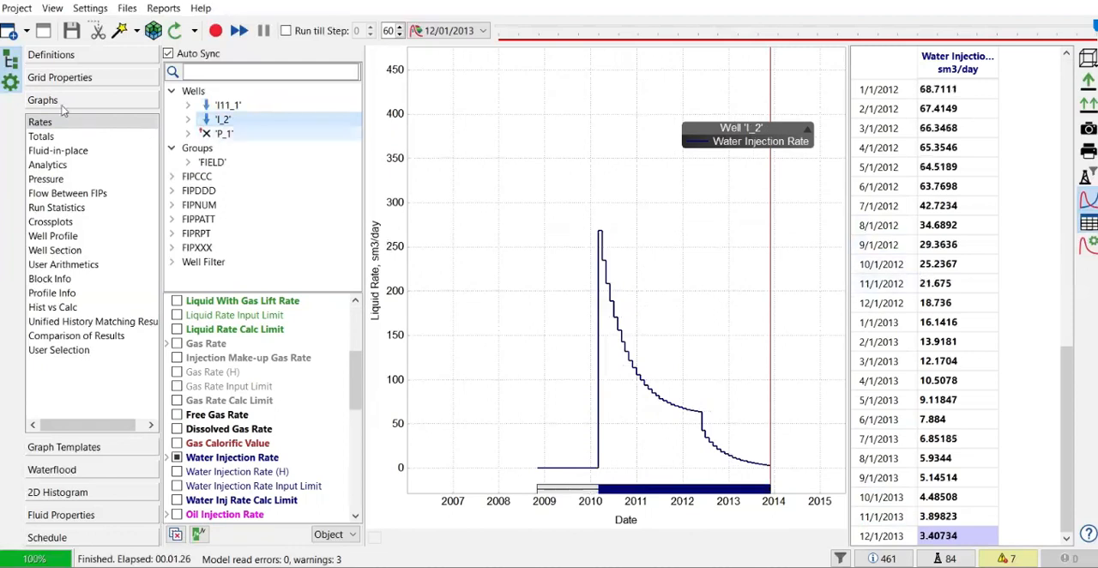
- Return to the 3D grid property view and inspect the streamlines around P_1 at time step 6/01/2012
{"action": "left_click", "coordinate": [59, 78]}
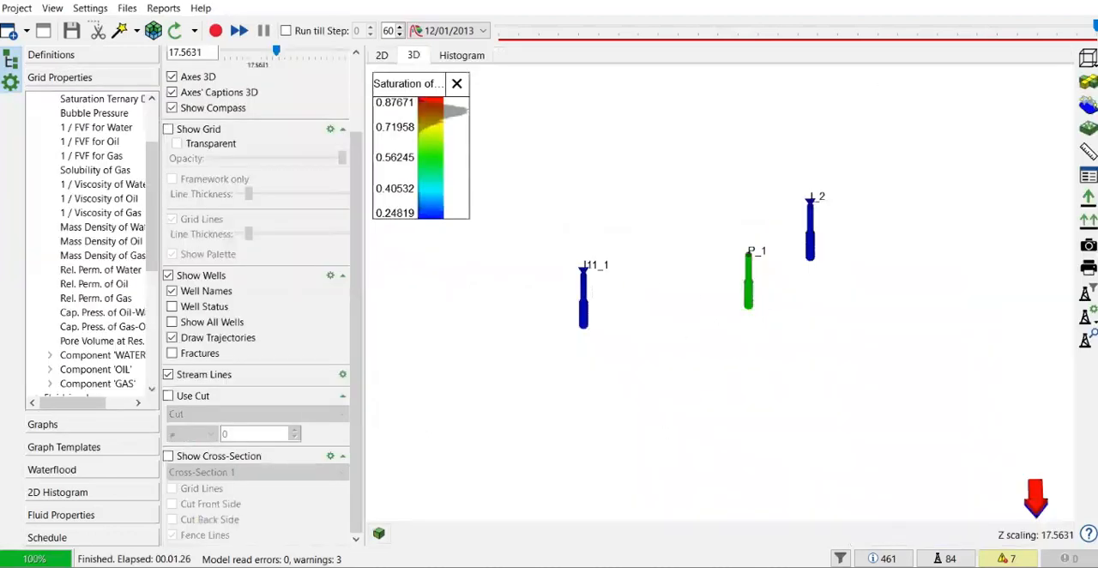
{"action": "left_click", "coordinate": [991, 34]}
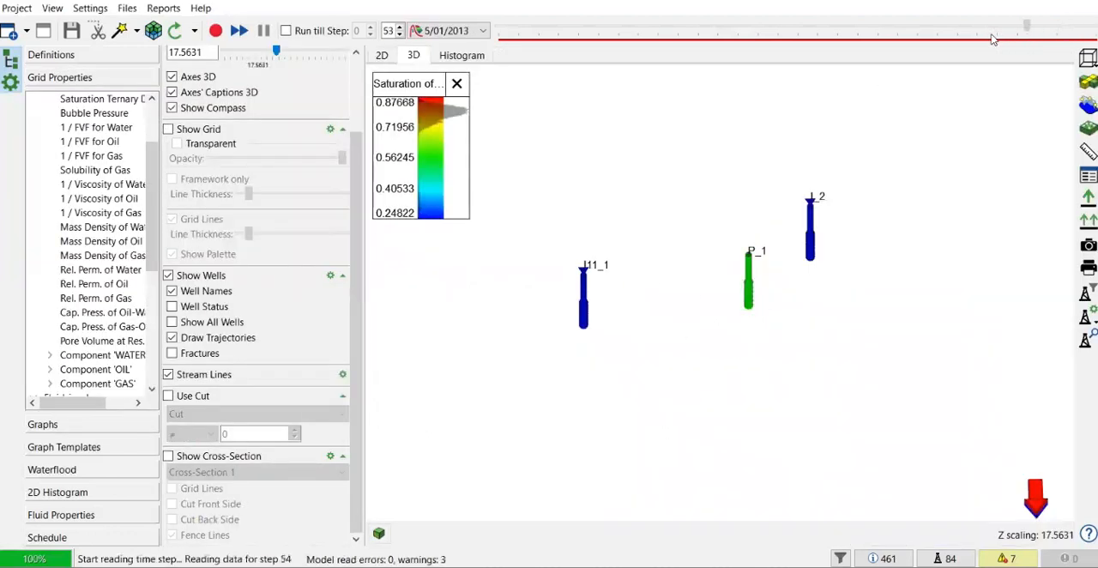
{"action": "left_click", "coordinate": [956, 33]}
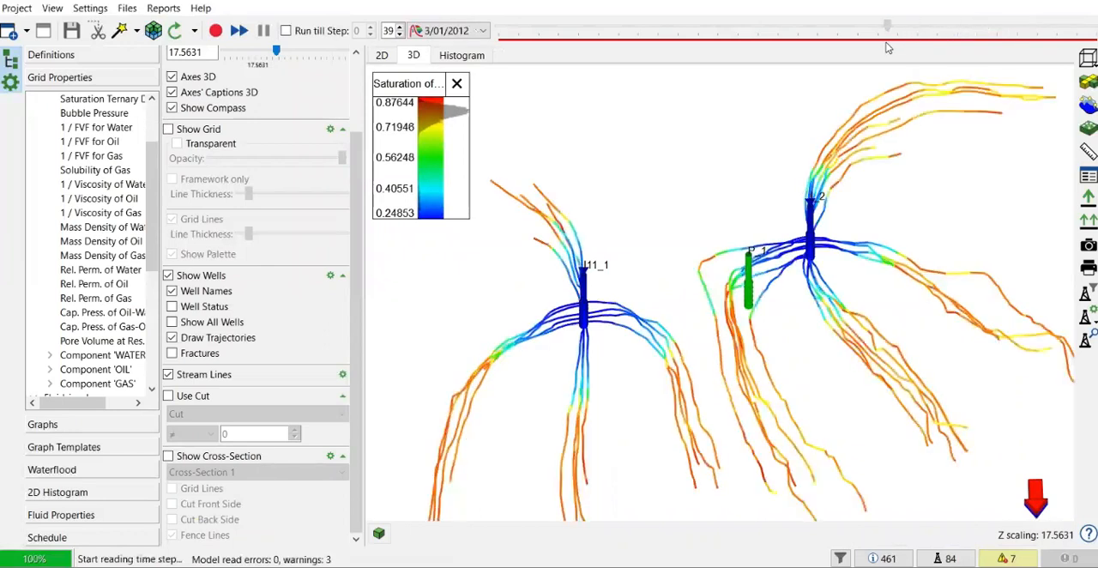
{"action": "left_click", "coordinate": [915, 36]}
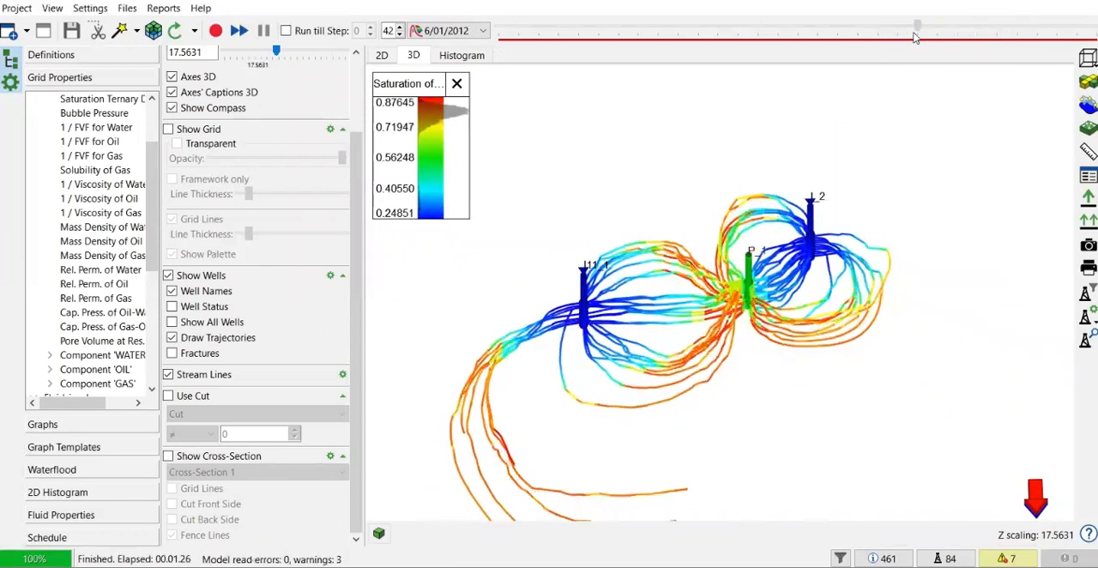
{"action": "scroll", "coordinate": [749, 277], "scroll_direction": "up", "scroll_amount": 2}
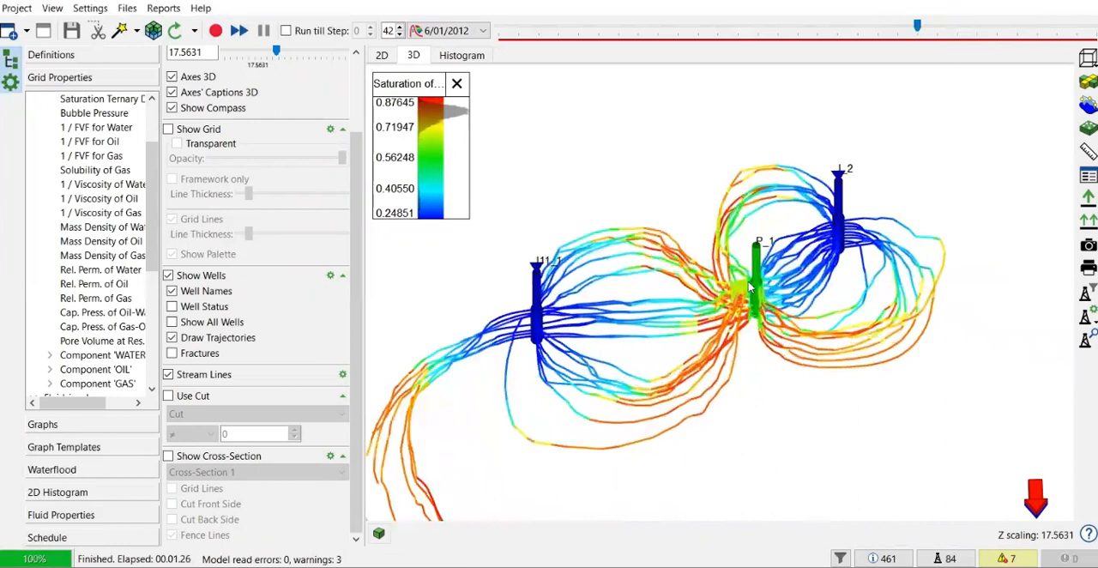
- Advance the model to 7/01/2012 and examine the streamlines between injector I_2 and well P_1 up close
{"action": "left_click", "coordinate": [935, 31]}
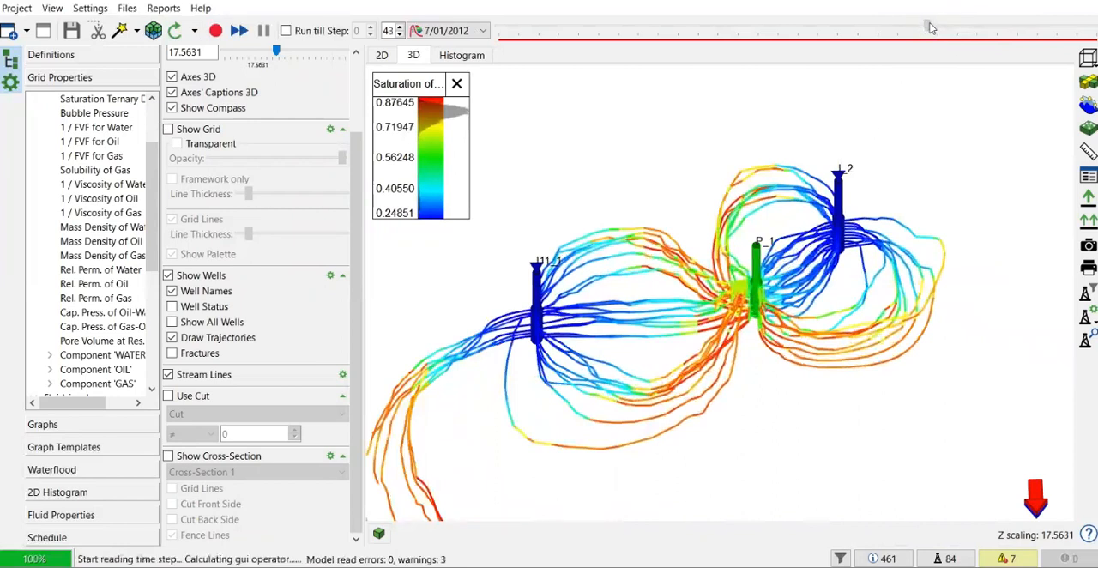
{"action": "left_click", "coordinate": [929, 31]}
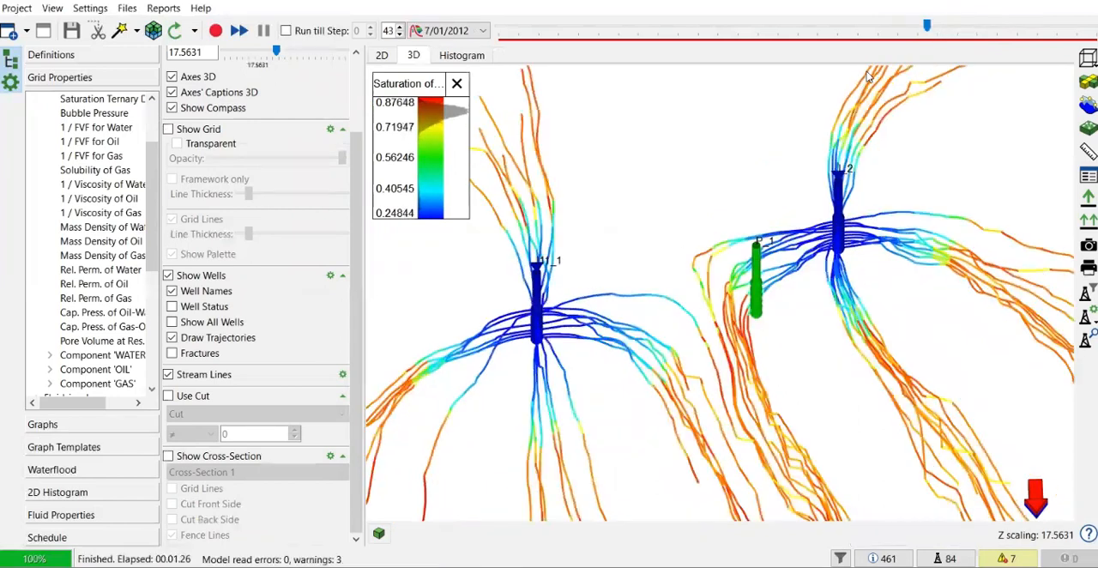
{"action": "scroll", "coordinate": [762, 253], "scroll_direction": "up", "scroll_amount": 2}
{"action": "scroll", "coordinate": [763, 250], "scroll_direction": "up", "scroll_amount": 2}
{"action": "left_click_drag", "start_coordinate": [937, 244], "coordinate": [934, 251]}
{"action": "scroll", "coordinate": [934, 251], "scroll_direction": "down", "scroll_amount": 2}
{"action": "scroll", "coordinate": [935, 251], "scroll_direction": "down", "scroll_amount": 4}
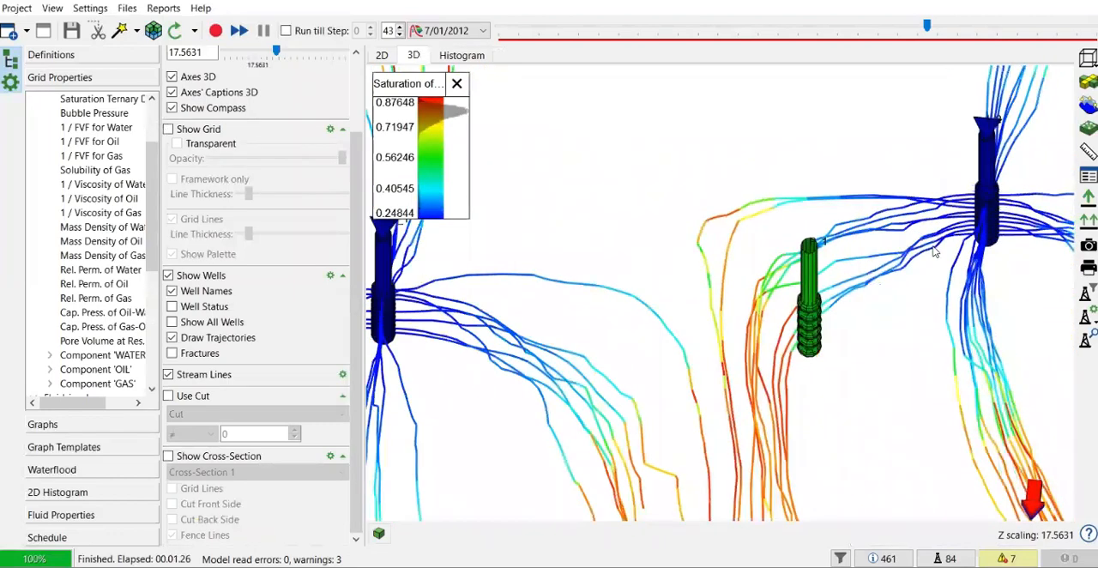
- View the wells from above and inspect the streamlines near P_1 at time step 1/01/2013
{"action": "left_click_drag", "start_coordinate": [861, 279], "coordinate": [892, 246]}
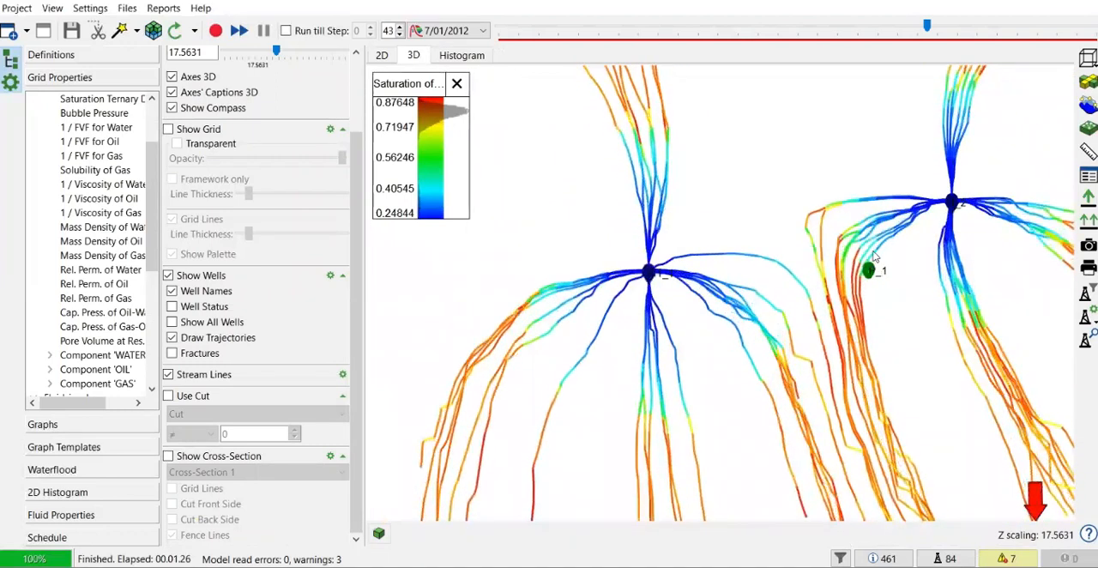
{"action": "left_click_drag", "start_coordinate": [931, 30], "coordinate": [989, 36]}
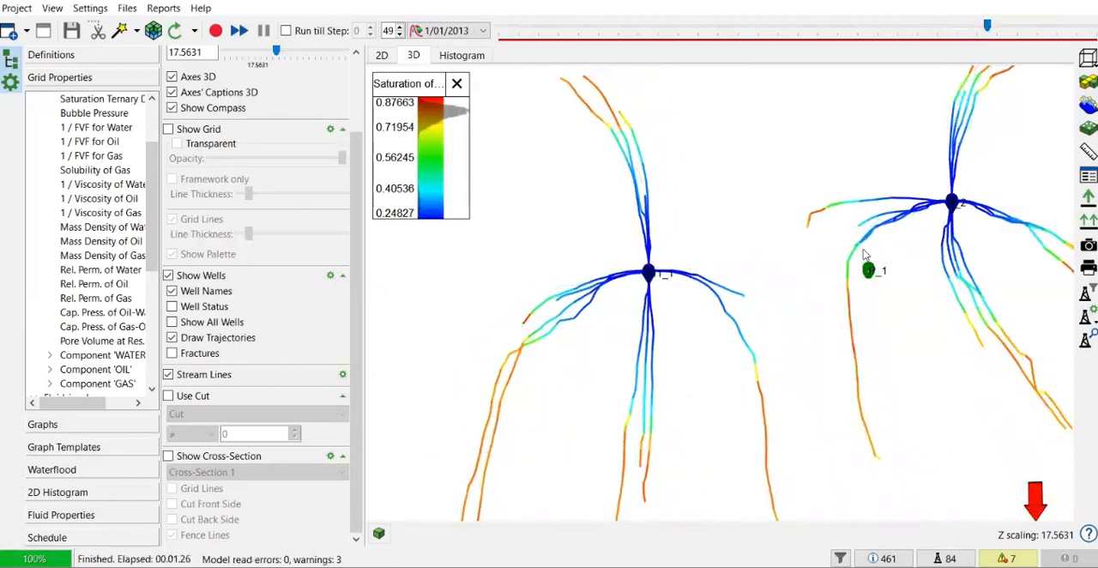
{"action": "scroll", "coordinate": [864, 255], "scroll_direction": "up", "scroll_amount": 2}
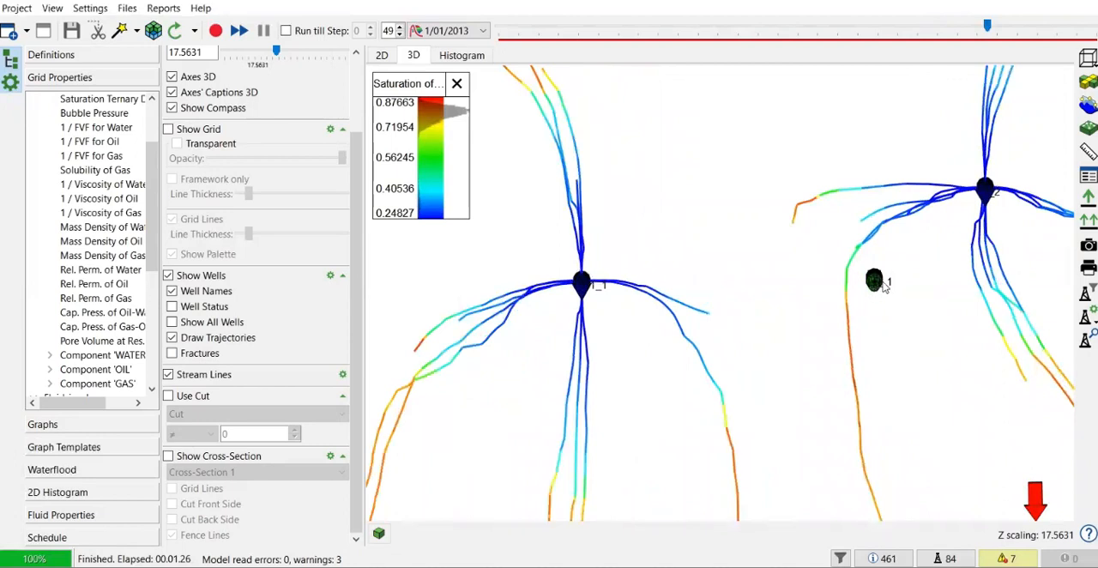
- Set the time step back to 5/01/2011 and view the streamlines of all three wells at an angle in 3D
{"action": "left_click_drag", "start_coordinate": [987, 25], "coordinate": [788, 38]}
{"action": "left_click_drag", "start_coordinate": [832, 246], "coordinate": [835, 240]}
{"action": "scroll", "coordinate": [832, 245], "scroll_direction": "down", "scroll_amount": 5}
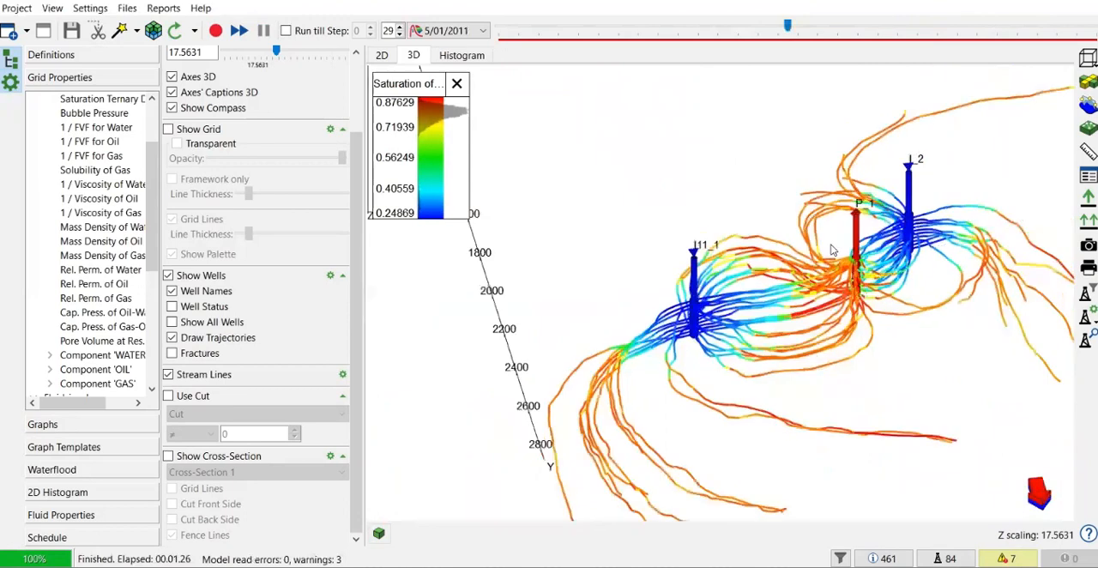
{"action": "scroll", "coordinate": [832, 249], "scroll_direction": "down", "scroll_amount": 2}
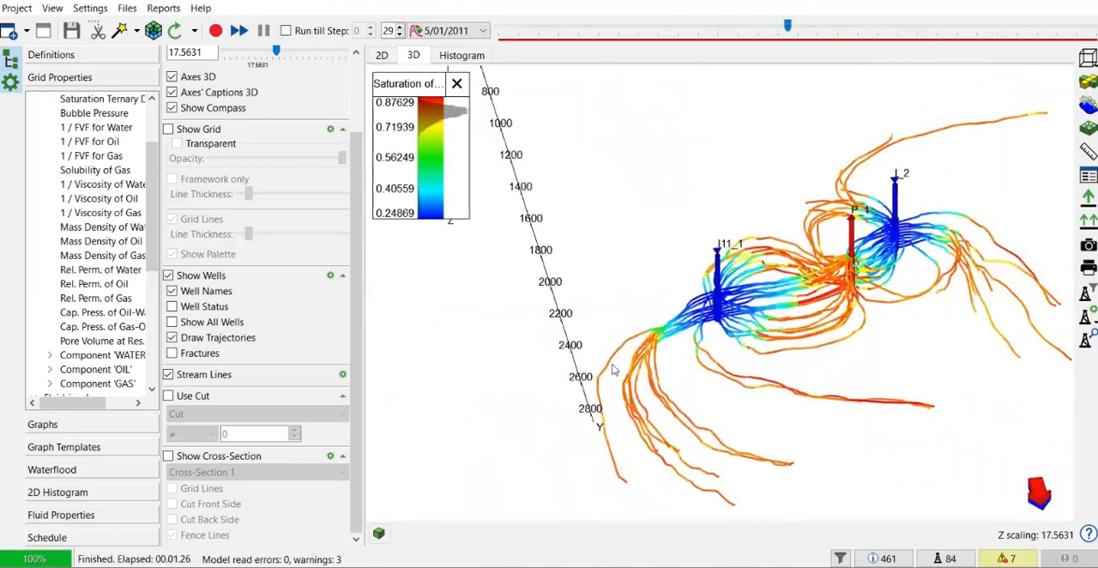
{"action": "left_click_drag", "start_coordinate": [684, 374], "coordinate": [602, 364]}
{"action": "scroll", "coordinate": [673, 343], "scroll_direction": "down", "scroll_amount": 2}
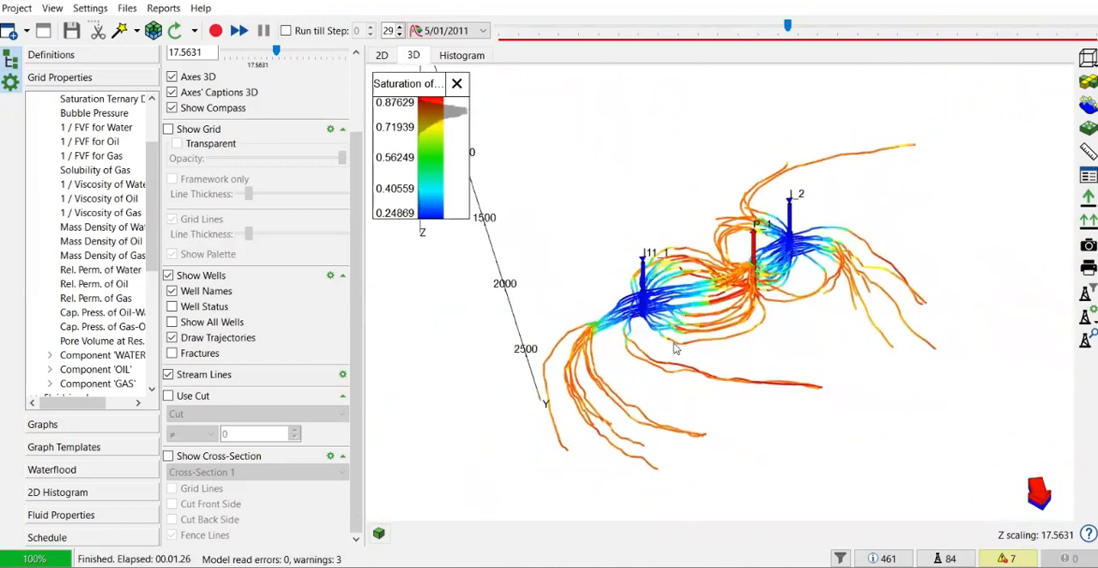